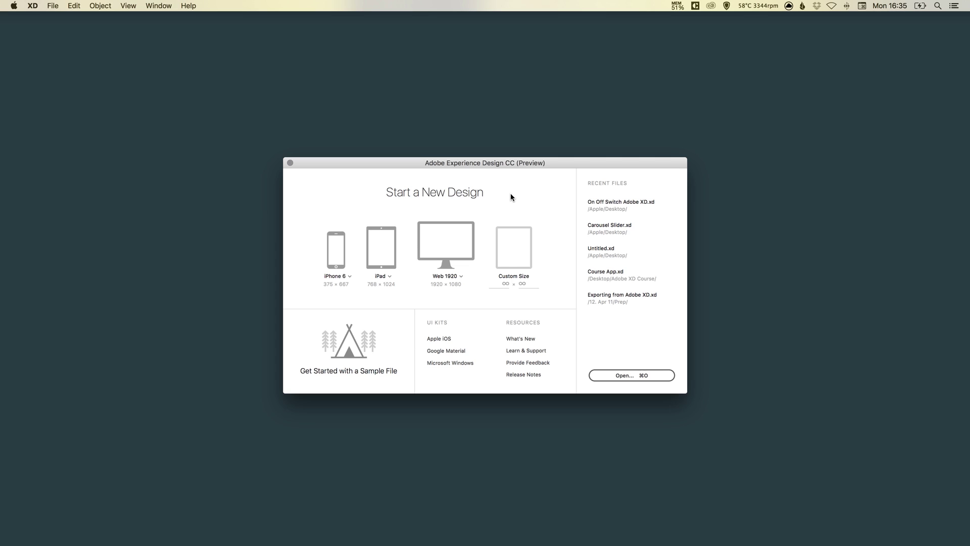
# Create a new document from the Web 1920 preset
pyautogui.click(446, 244)
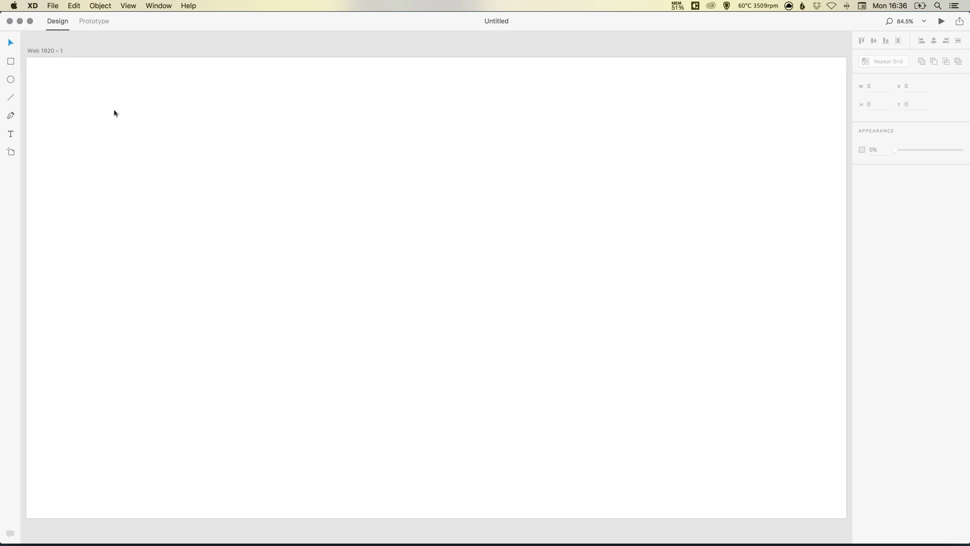
# Draw a rectangle on the artboard and size it to 970 × 450
pyautogui.click(11, 63)
pyautogui.moveTo(217, 132)
pyautogui.mouseDown()
pyautogui.moveTo(597, 286)
pyautogui.moveTo(600, 297)
pyautogui.mouseUp()
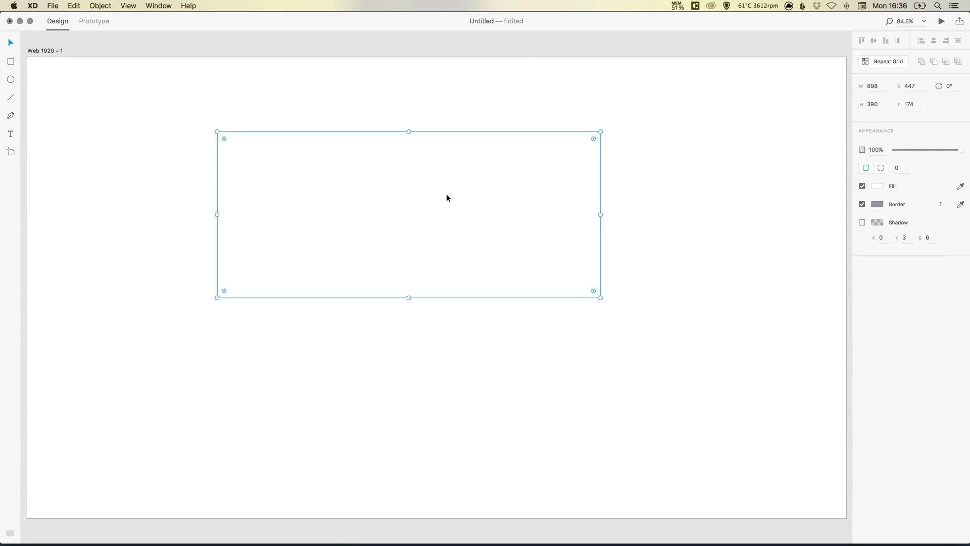
pyautogui.click(877, 88)
pyautogui.write('970')
pyautogui.press('Return')
pyautogui.click(873, 104)
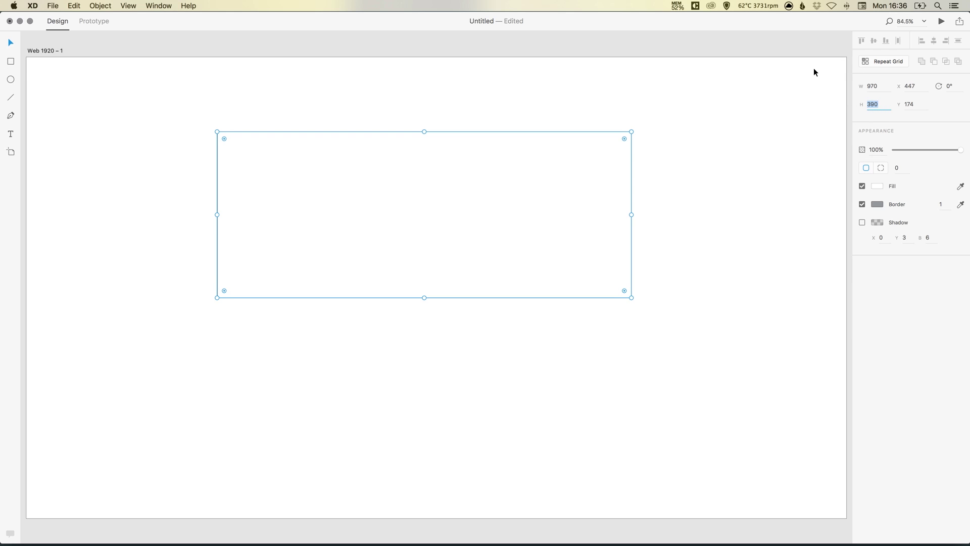
pyautogui.write('450')
pyautogui.press('Return')
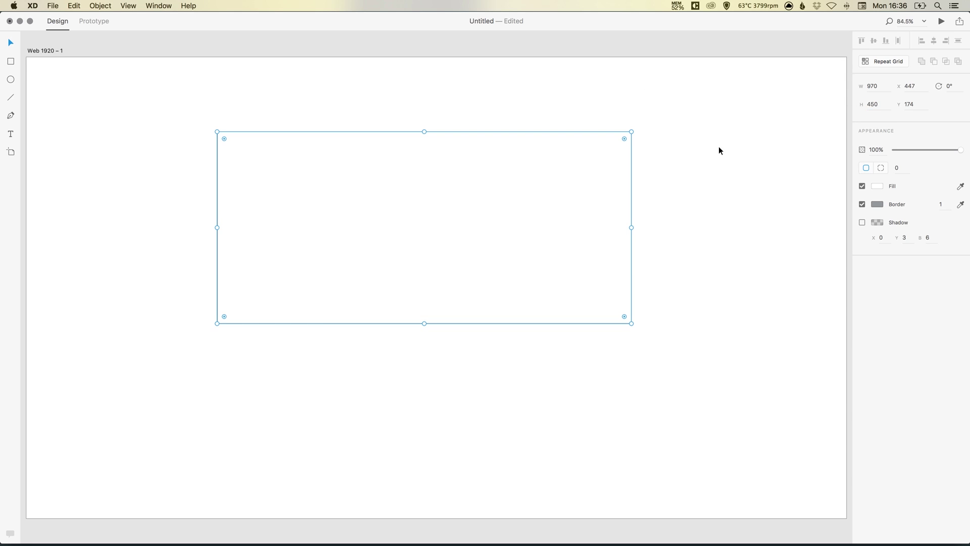
# Remove the rectangle's border and give it a light grey fill
pyautogui.click(862, 204)
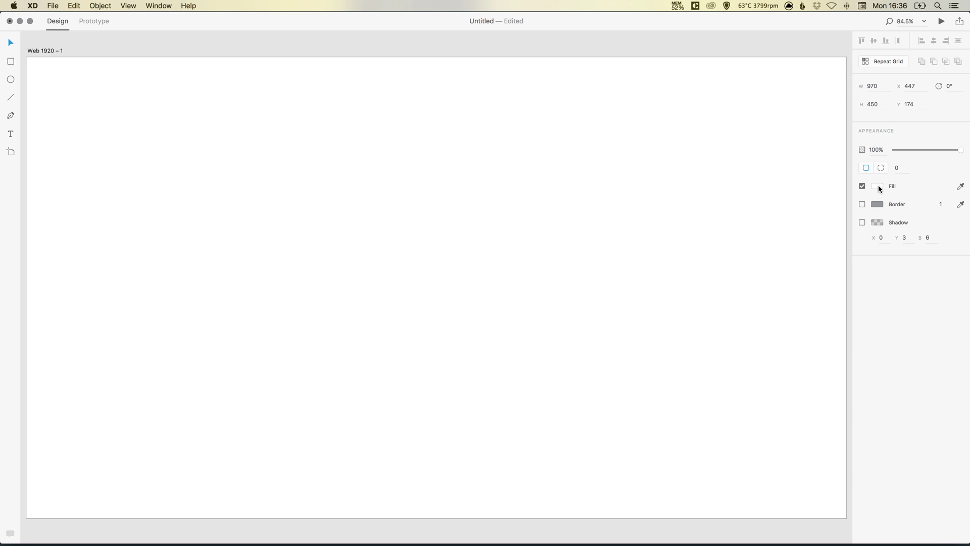
pyautogui.click(879, 186)
pyautogui.click(781, 156)
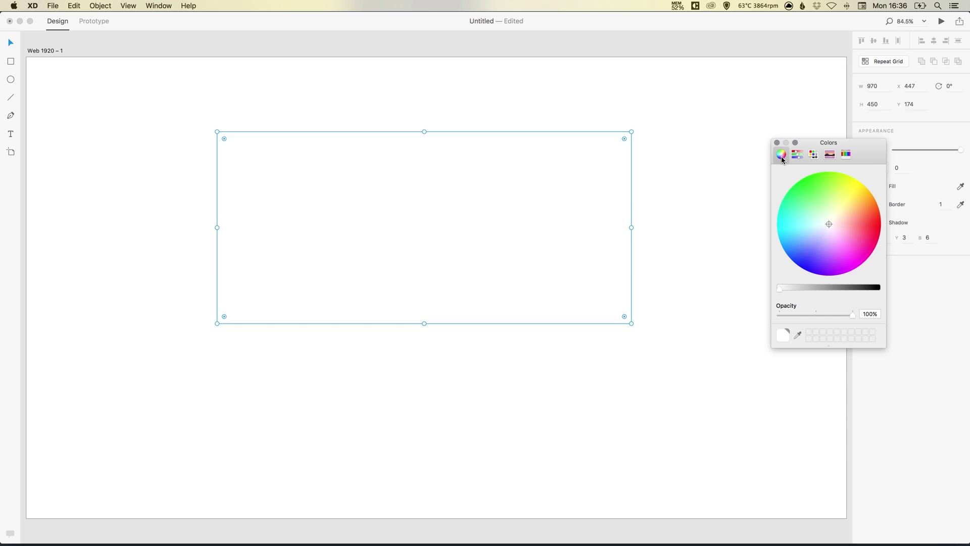
pyautogui.click(786, 288)
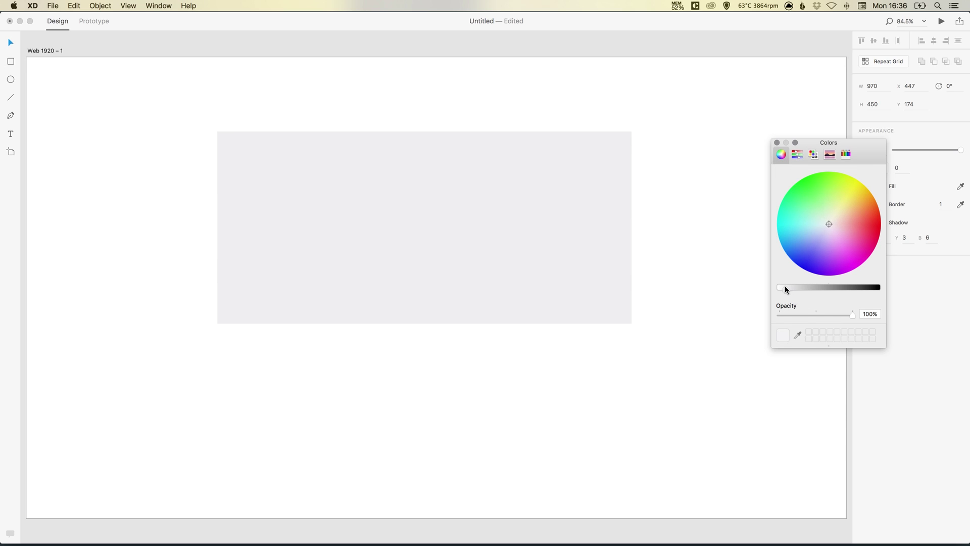
pyautogui.moveTo(786, 288); pyautogui.dragTo(789, 286)
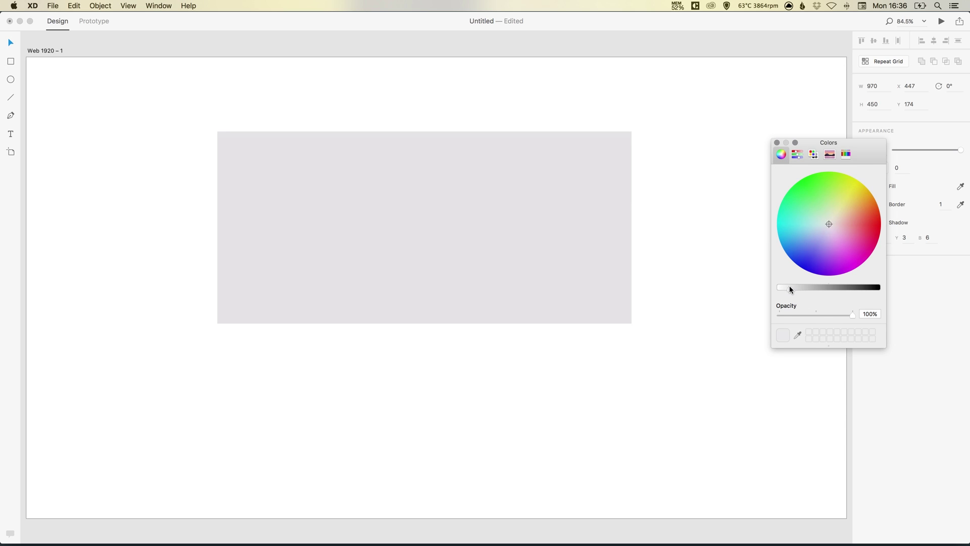
pyautogui.click(777, 143)
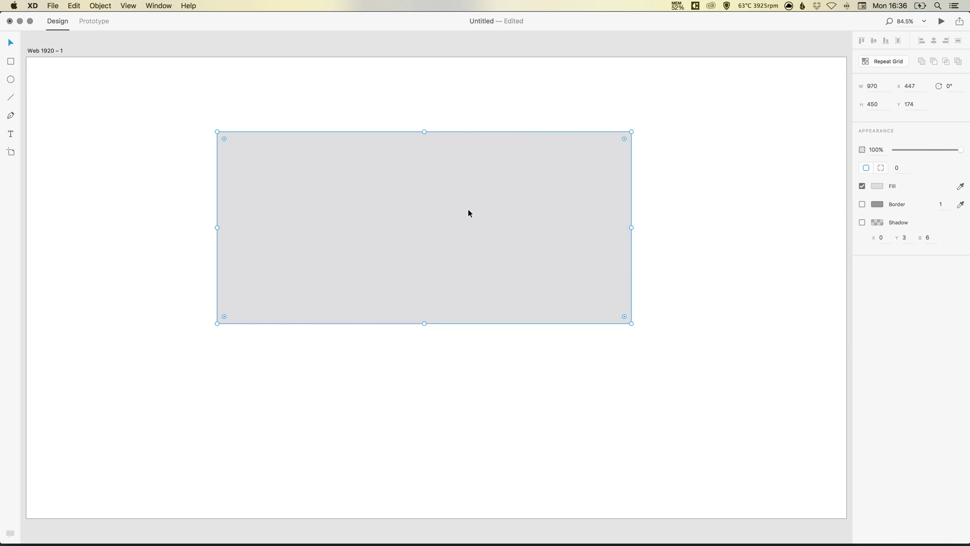
# Centre the rectangle horizontally on the artboard and nudge it down to Y 60
pyautogui.moveTo(467, 209); pyautogui.dragTo(481, 210)
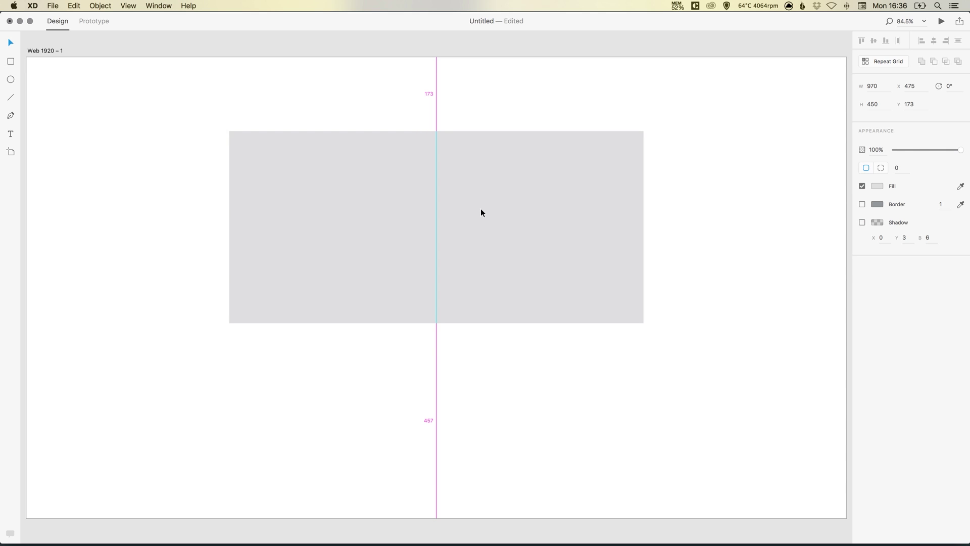
pyautogui.moveTo(480, 208); pyautogui.dragTo(499, 126)
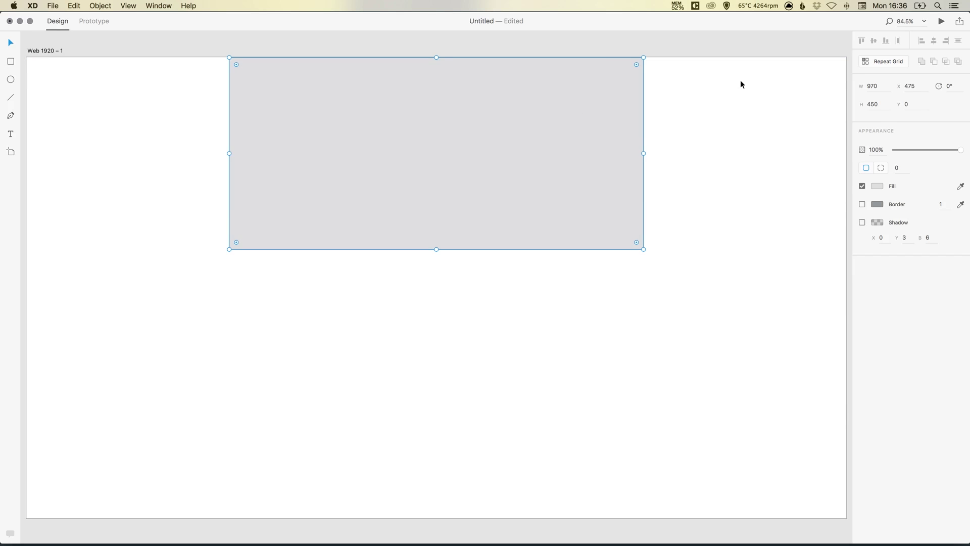
pyautogui.hotkey('shift', 'Down')
pyautogui.hotkey('shift', 'Down')
pyautogui.hotkey('shift', 'Down')
pyautogui.hotkey('shift', 'Down')
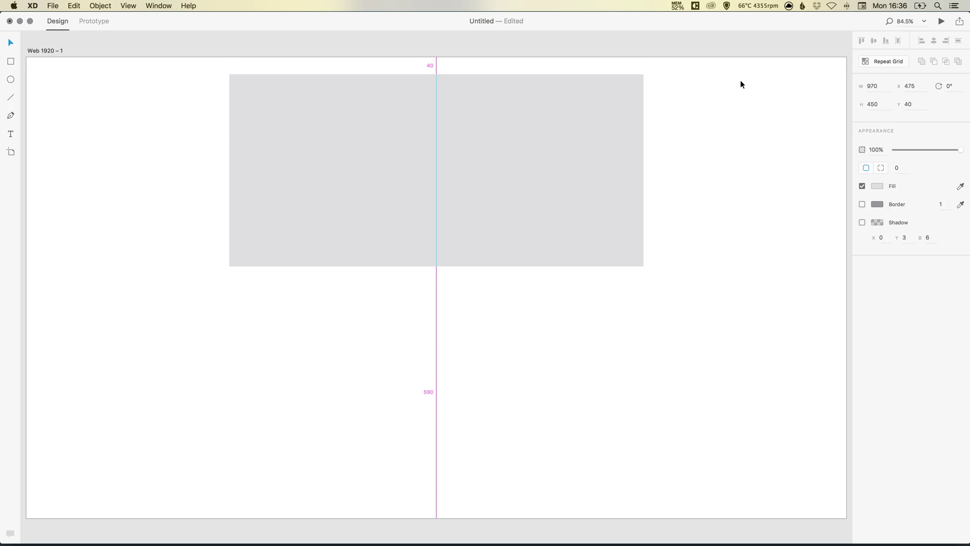
pyautogui.hotkey('shift', 'Down')
pyautogui.hotkey('shift', 'Down')
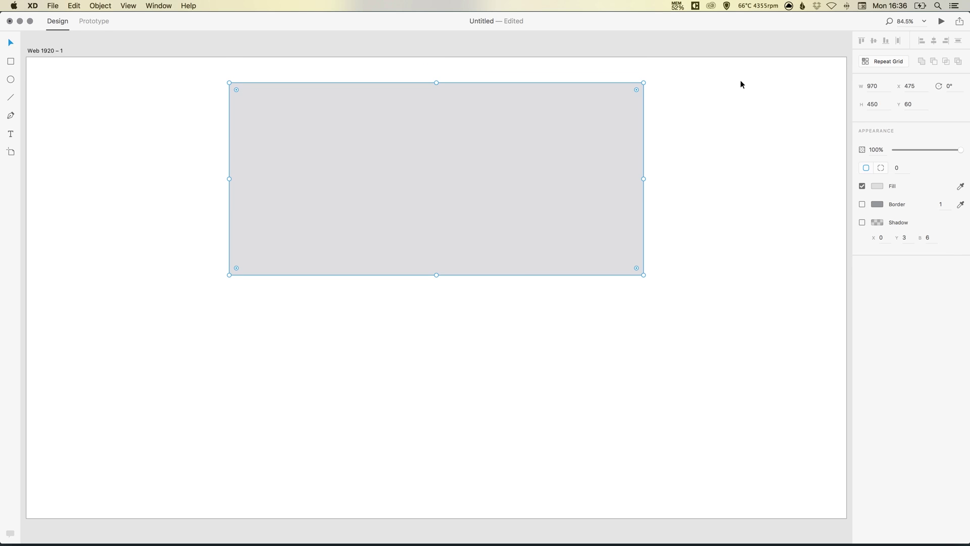
pyautogui.click(157, 175)
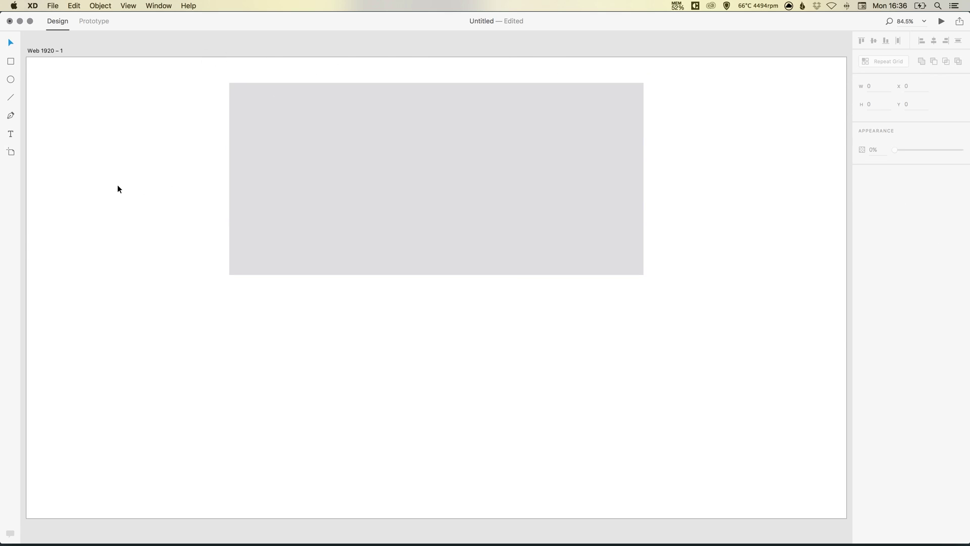
# Zoom the view to 200% and back to 100% to check the rectangle
pyautogui.press('super+1')
pyautogui.scroll(3, 351, 256)
pyautogui.press('super+2')
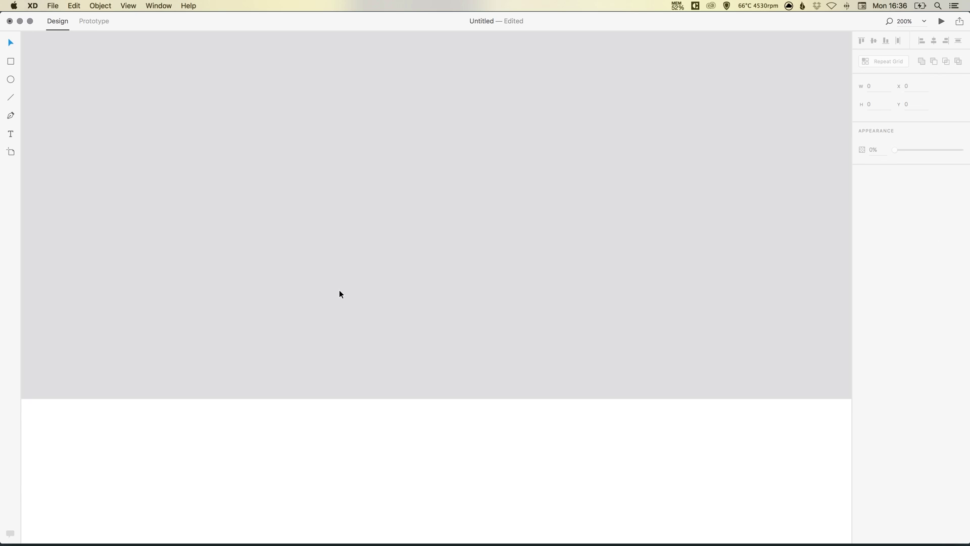
pyautogui.scroll(2, 355, 188)
pyautogui.press('super+1')
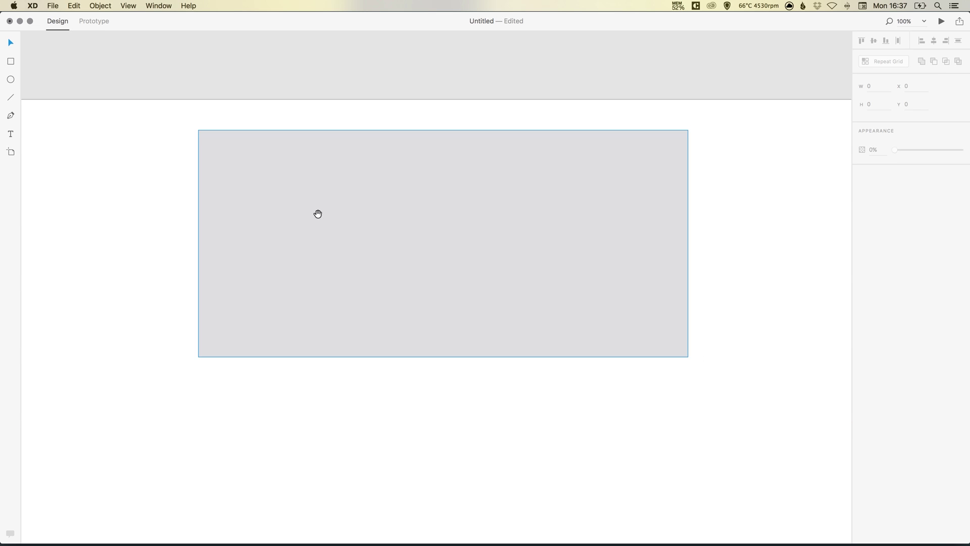
pyautogui.scroll(2, 317, 214)
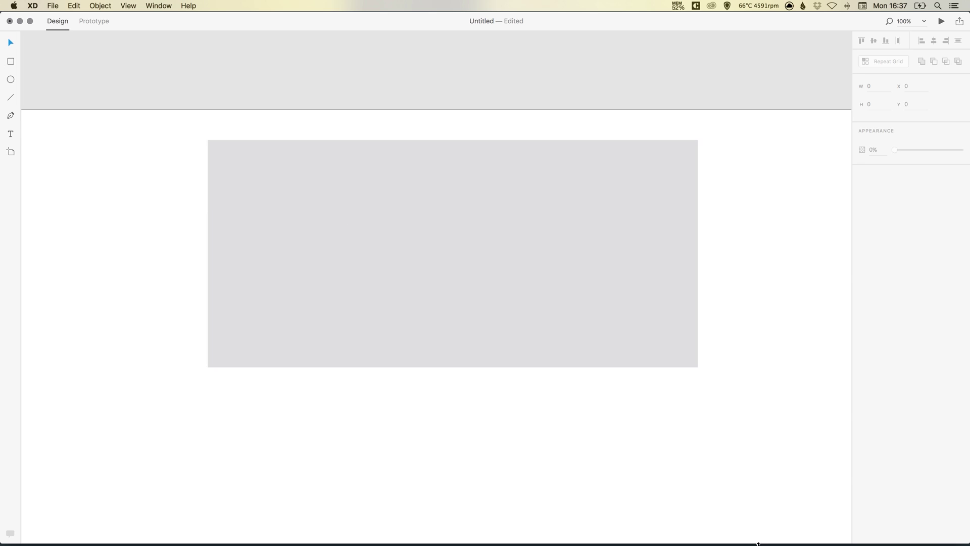
# Drag Photo.jpeg from the Tutorial folder into the grey rectangle, then close the Finder window
pyautogui.moveTo(753, 530)
pyautogui.click(709, 532)
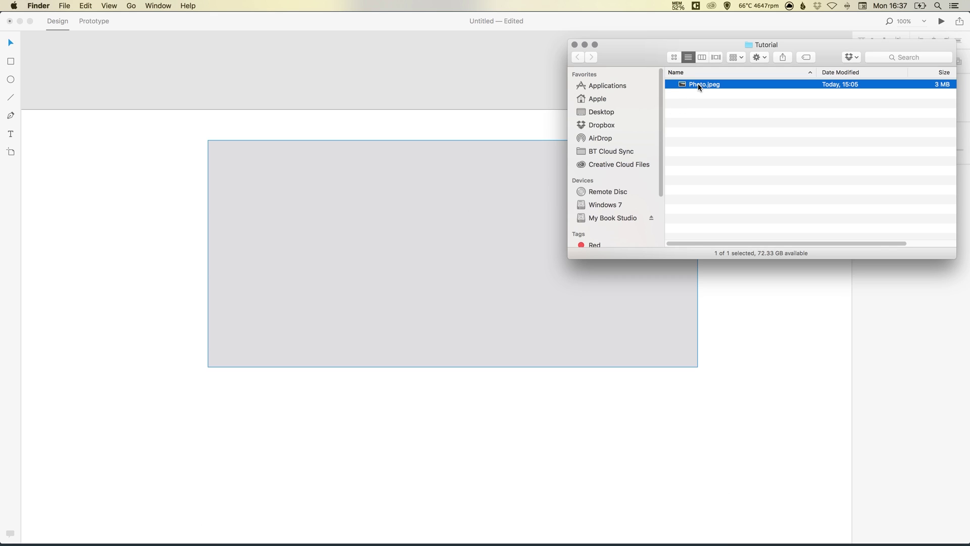
pyautogui.moveTo(699, 87); pyautogui.dragTo(439, 239)
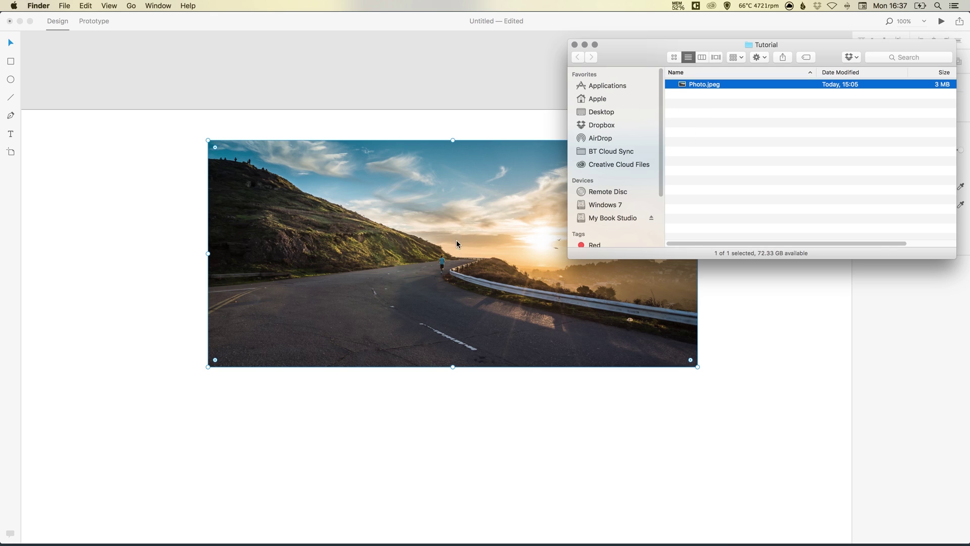
pyautogui.click(584, 44)
pyautogui.click(506, 151)
pyautogui.click(502, 126)
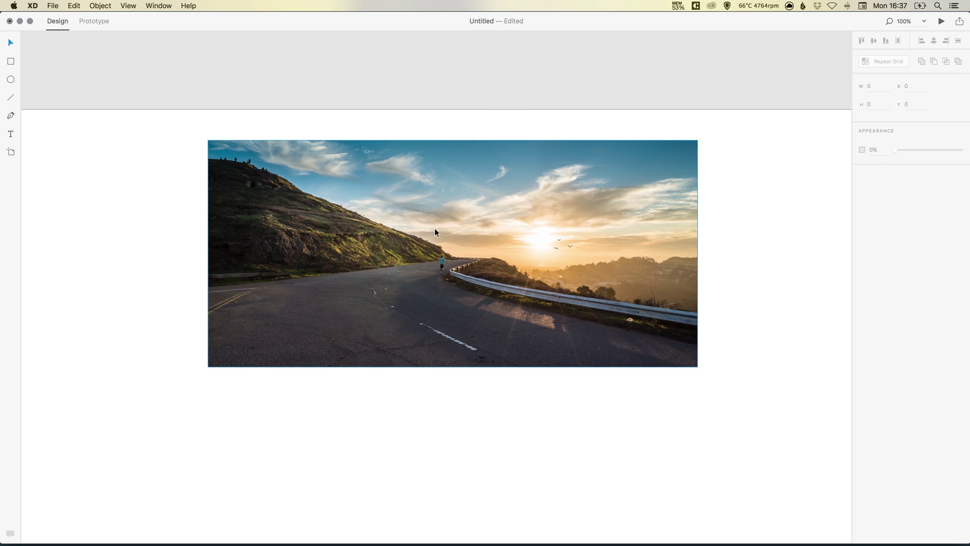
# Lock the road-photo rectangle with Object > Lock
pyautogui.click(443, 212)
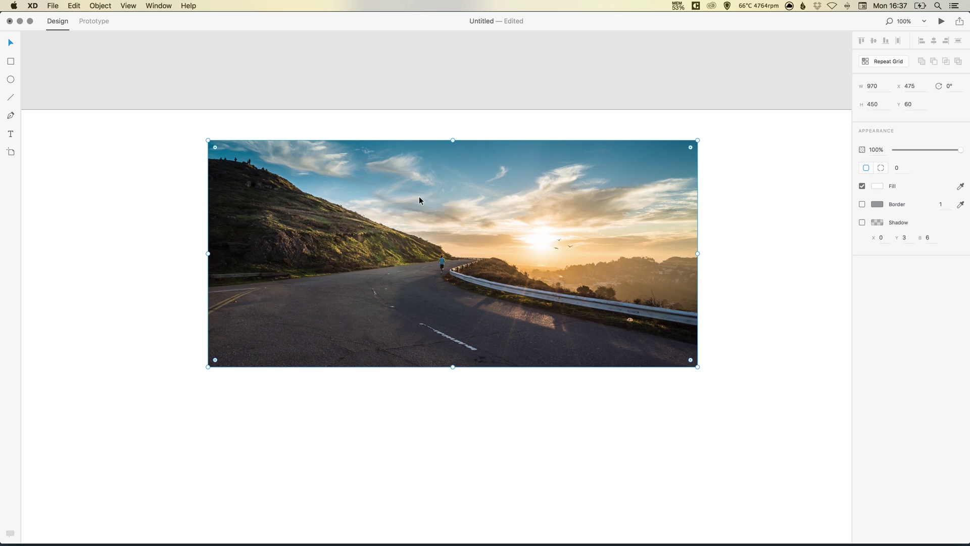
pyautogui.click(100, 6)
pyautogui.click(468, 77)
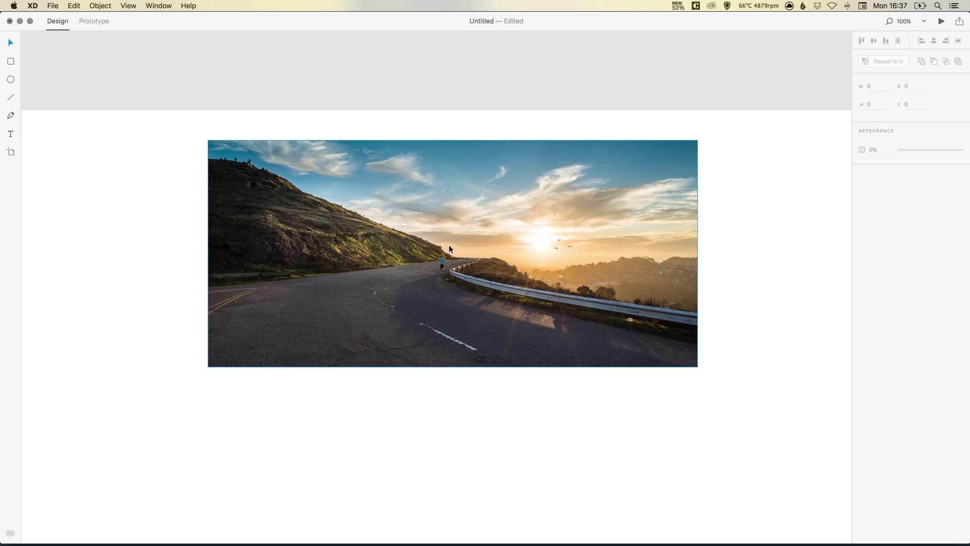
# Check that the locked photo can't be moved, then zoom to 200%
pyautogui.click(443, 249)
pyautogui.moveTo(494, 193); pyautogui.dragTo(386, 335)
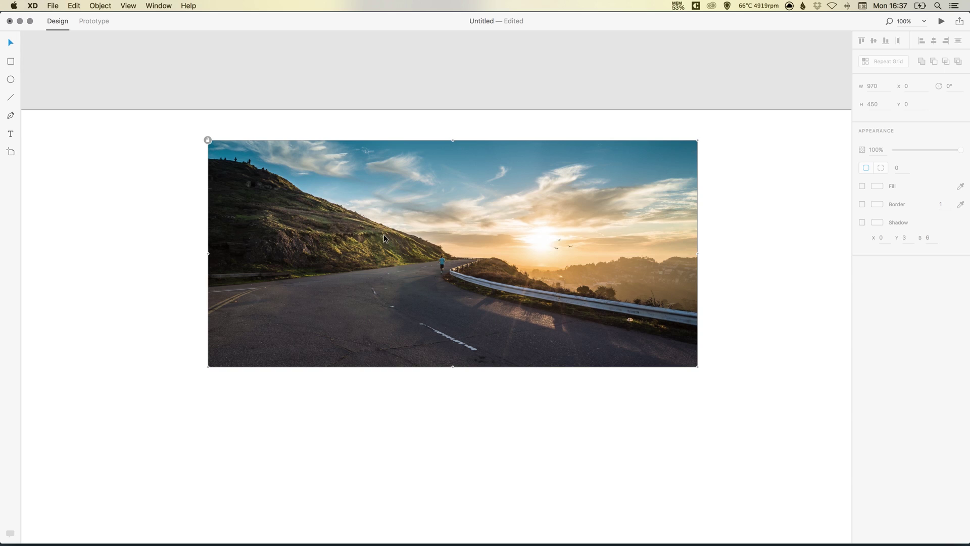
pyautogui.click(100, 6)
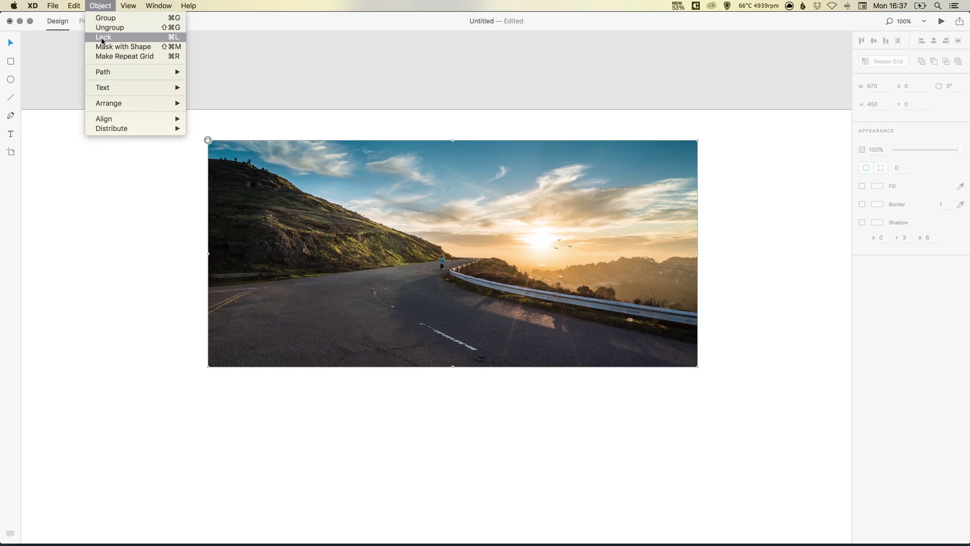
pyautogui.click(104, 6)
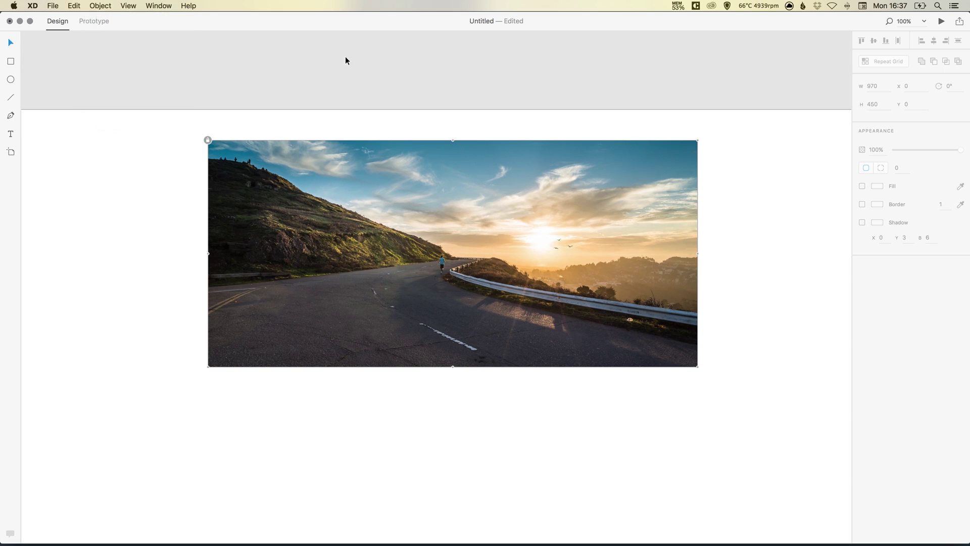
pyautogui.click(464, 122)
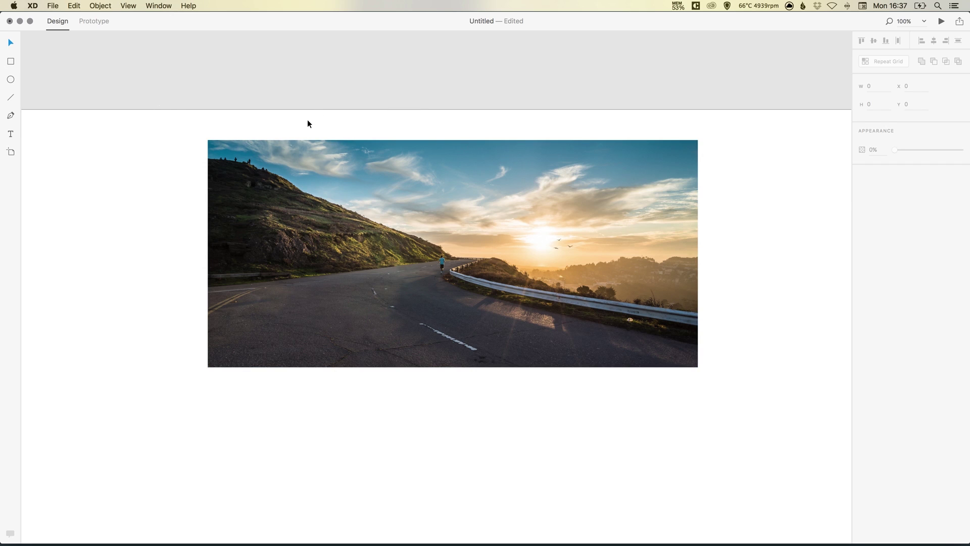
pyautogui.press('super+equal')
# Pen-draw a three-point chevron over the photo and scale it down to about 12 × 24
pyautogui.moveTo(165, 202); pyautogui.dragTo(317, 242)
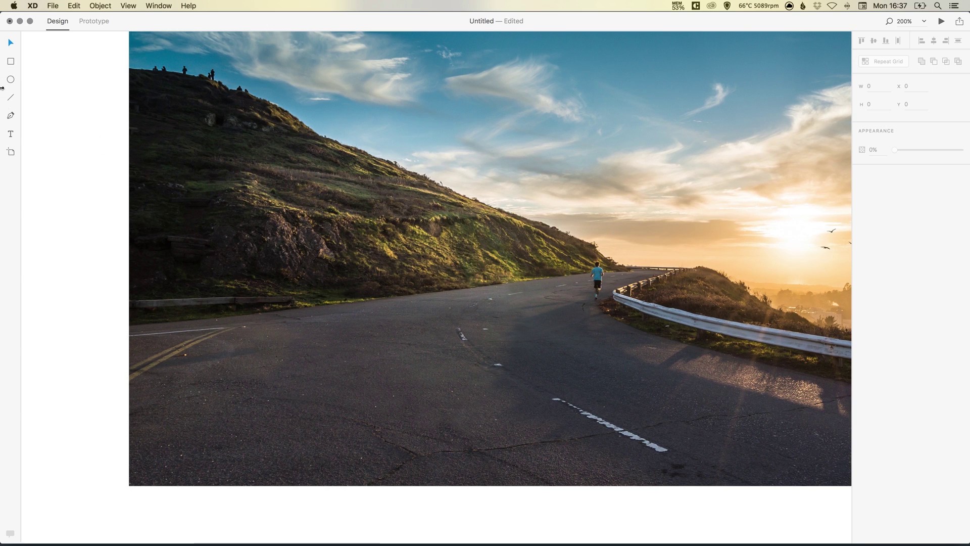
pyautogui.click(11, 115)
pyautogui.click(388, 111)
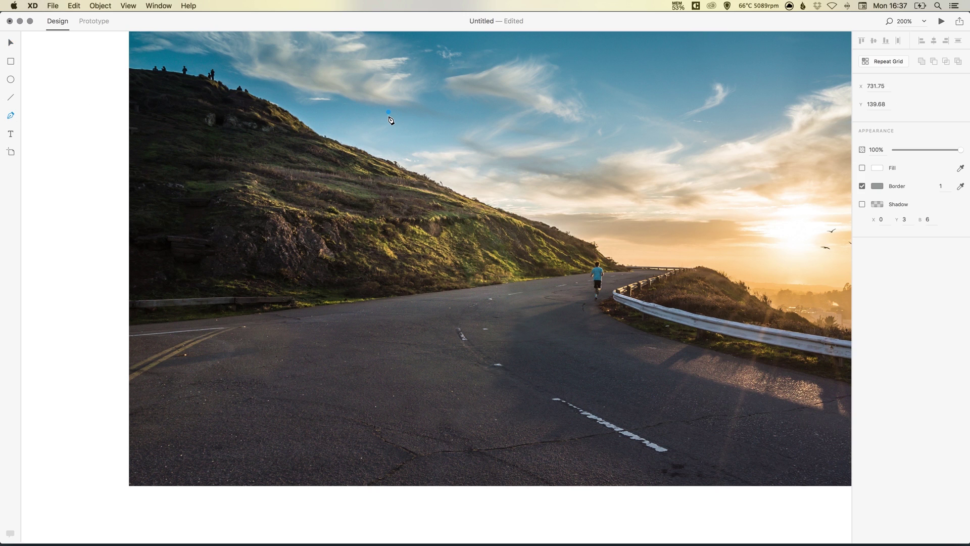
pyautogui.click(447, 170)
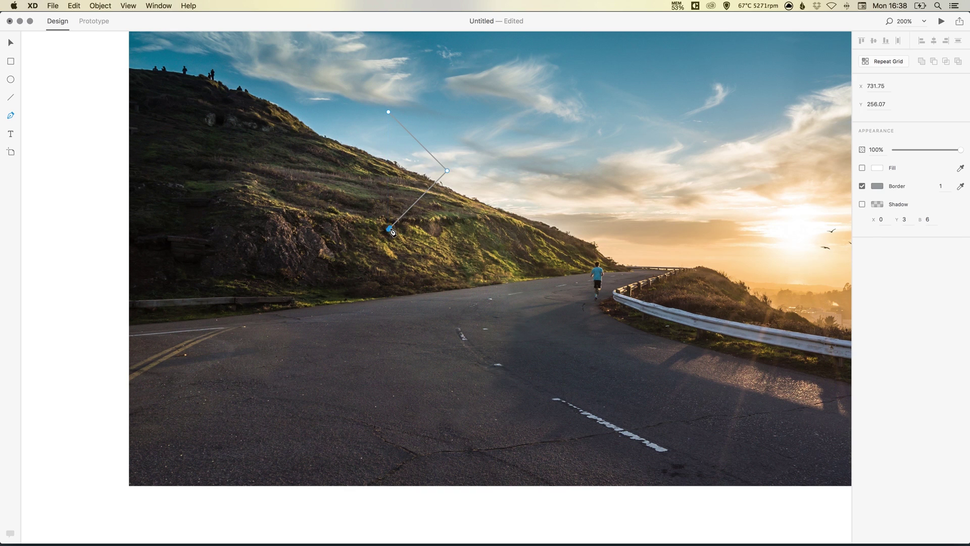
pyautogui.click(388, 229)
pyautogui.press('Escape')
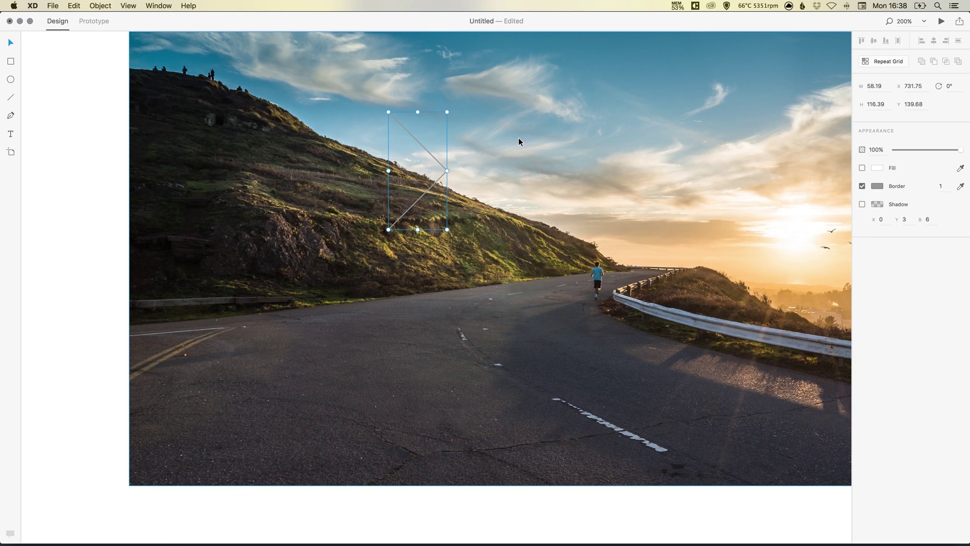
pyautogui.moveTo(446, 110); pyautogui.dragTo(401, 205)
# Move the small chevron over to the photo's right side
pyautogui.press('super+1')
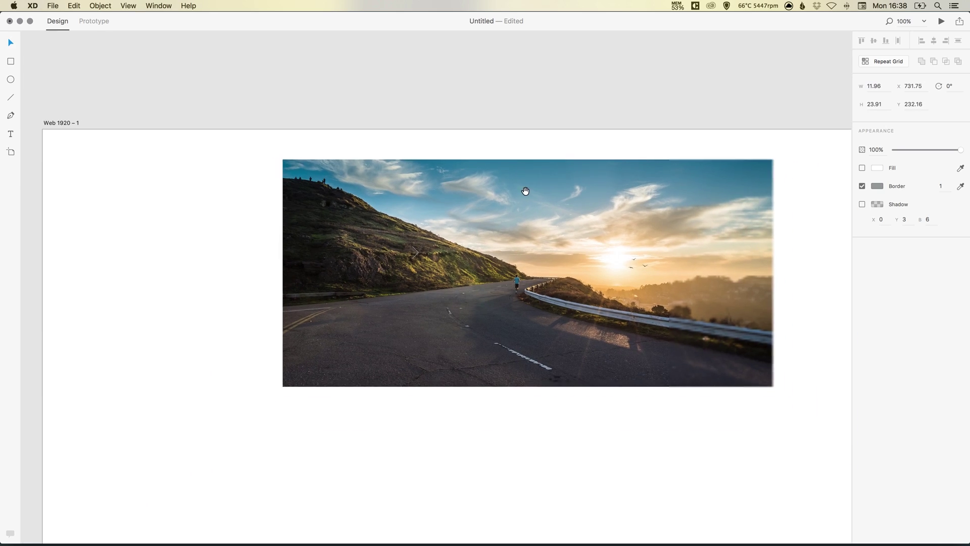
pyautogui.hscroll(3, 524, 191)
pyautogui.click(329, 229)
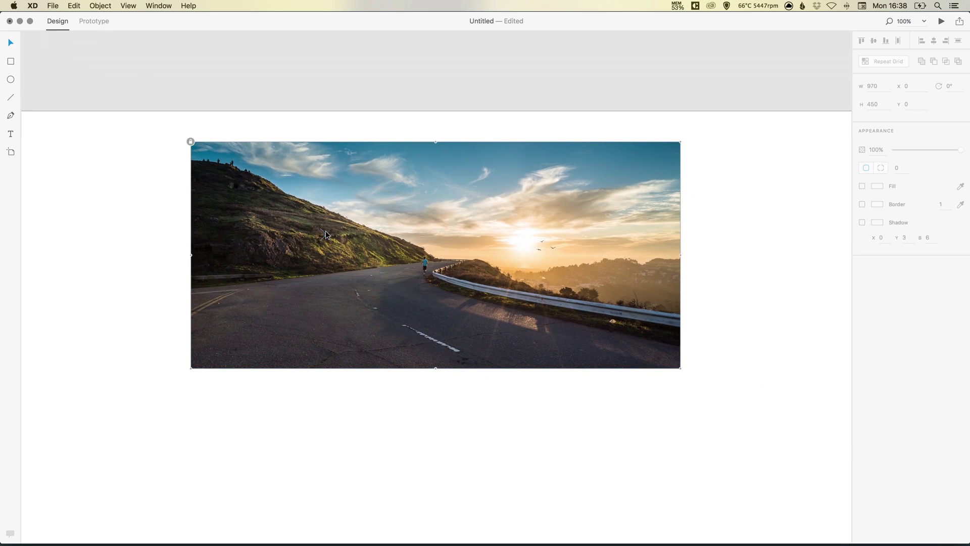
pyautogui.click(325, 230)
pyautogui.click(343, 232)
pyautogui.moveTo(325, 233); pyautogui.dragTo(656, 252)
# Give the chevron a white FFFFFF border with width 2
pyautogui.click(877, 186)
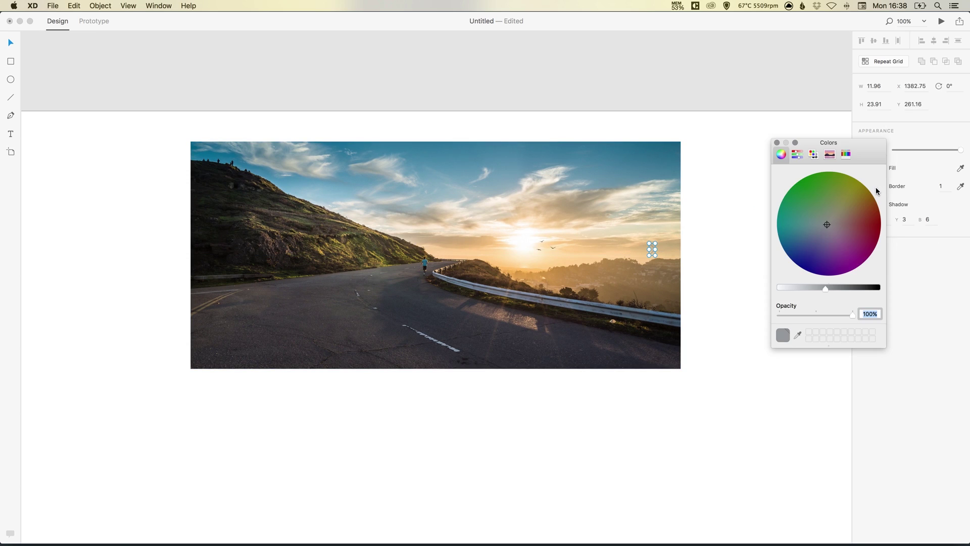
pyautogui.click(797, 154)
pyautogui.doubleClick(878, 288)
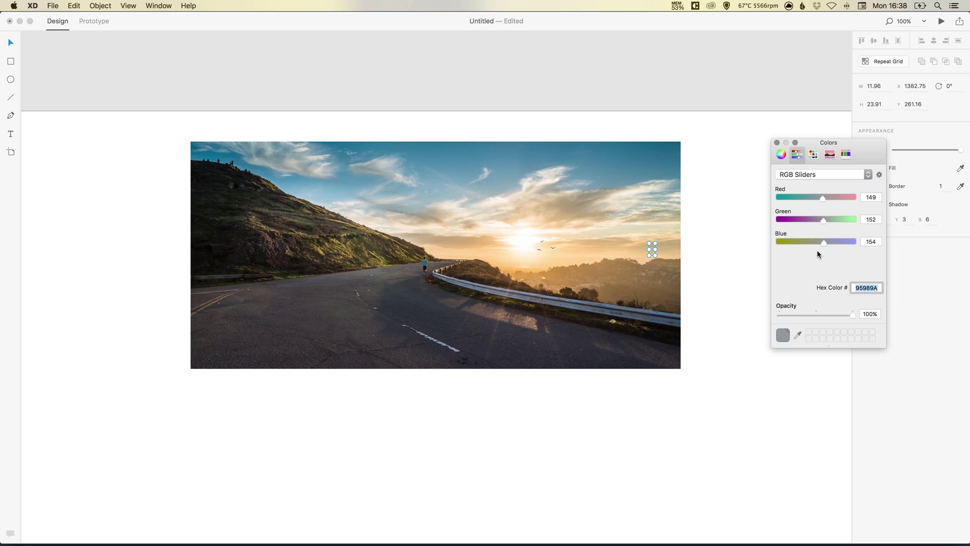
pyautogui.write('FFFFFF')
pyautogui.press('Return')
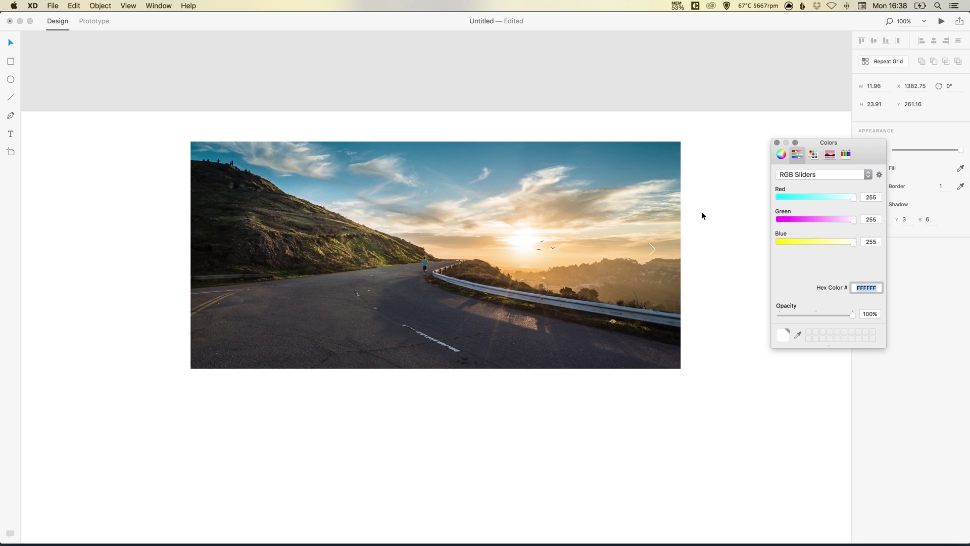
pyautogui.click(776, 143)
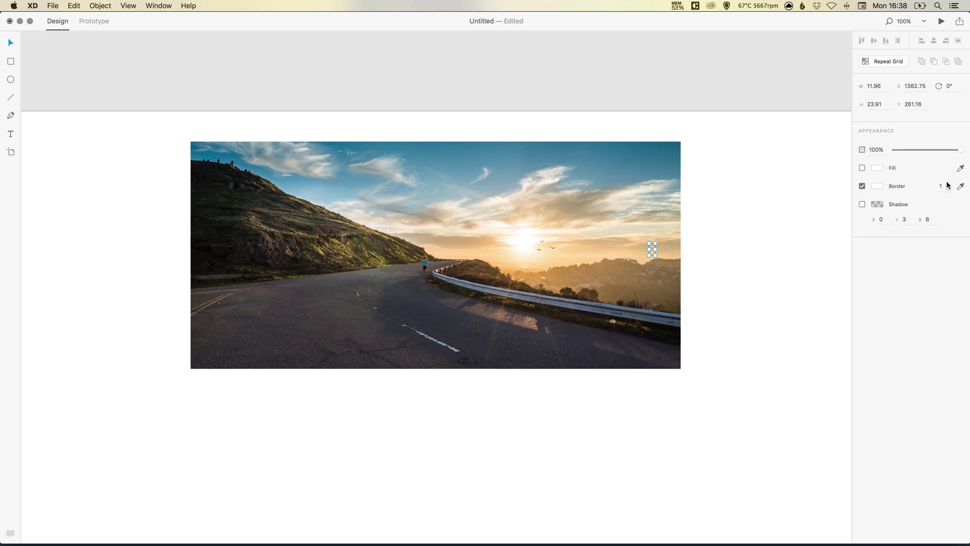
pyautogui.click(944, 186)
pyautogui.write('2')
pyautogui.press('Return')
pyautogui.moveTo(655, 257); pyautogui.dragTo(655, 257)
pyautogui.click(638, 187)
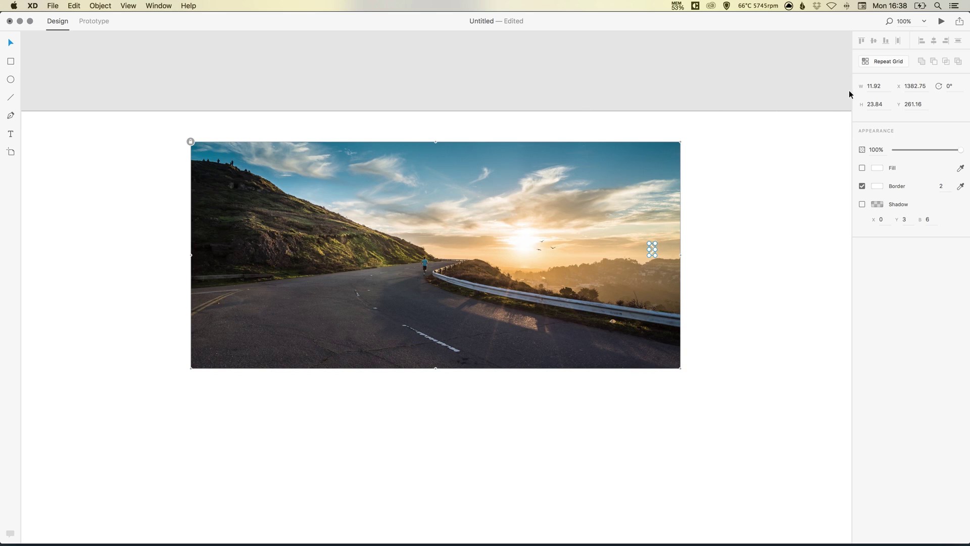
# Unlock the road photo and drag it to X 475, Y 60
pyautogui.click(708, 159)
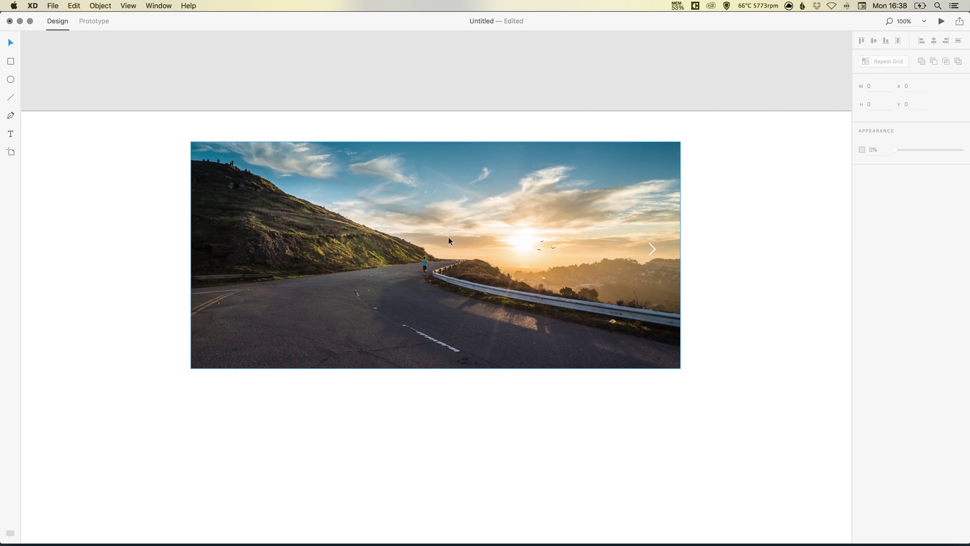
pyautogui.click(438, 246)
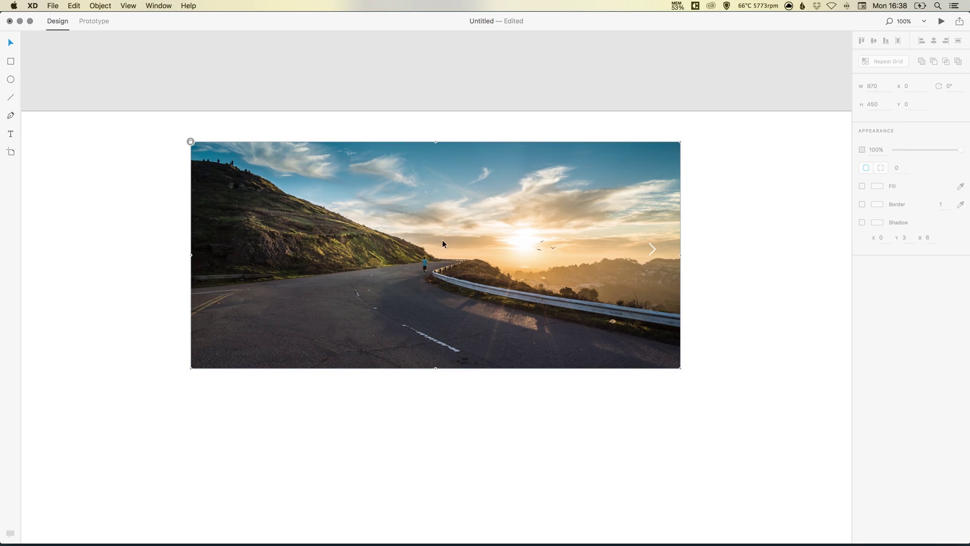
pyautogui.click(106, 5)
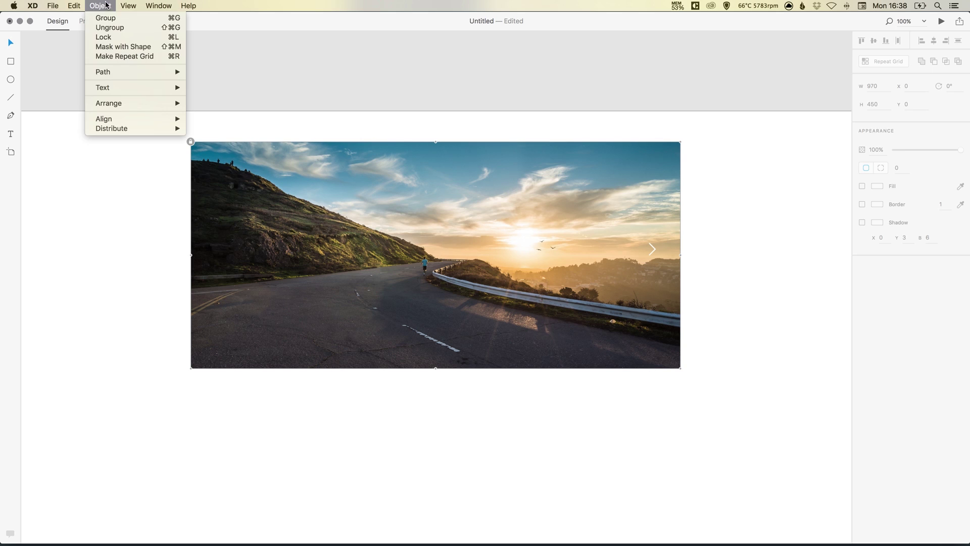
pyautogui.click(104, 37)
pyautogui.click(713, 171)
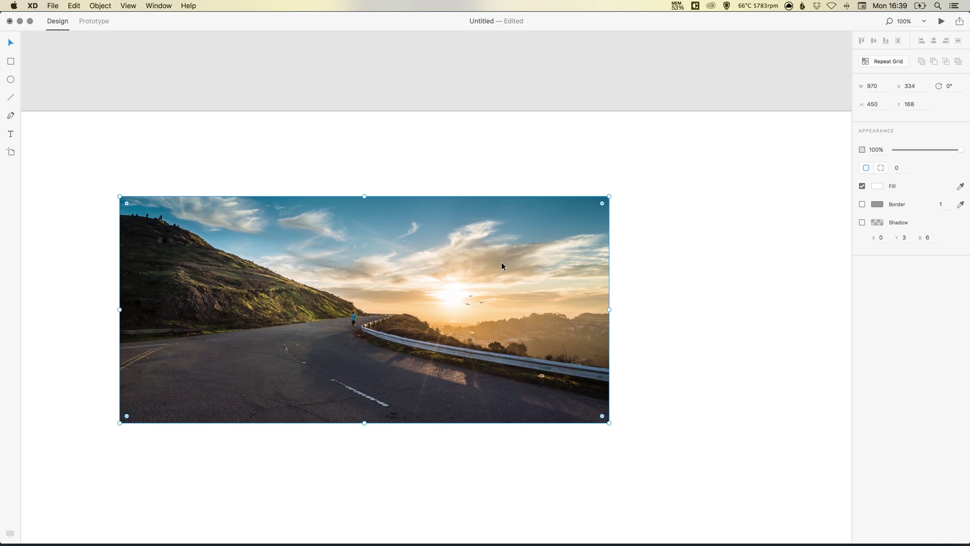
pyautogui.moveTo(552, 253); pyautogui.dragTo(623, 198)
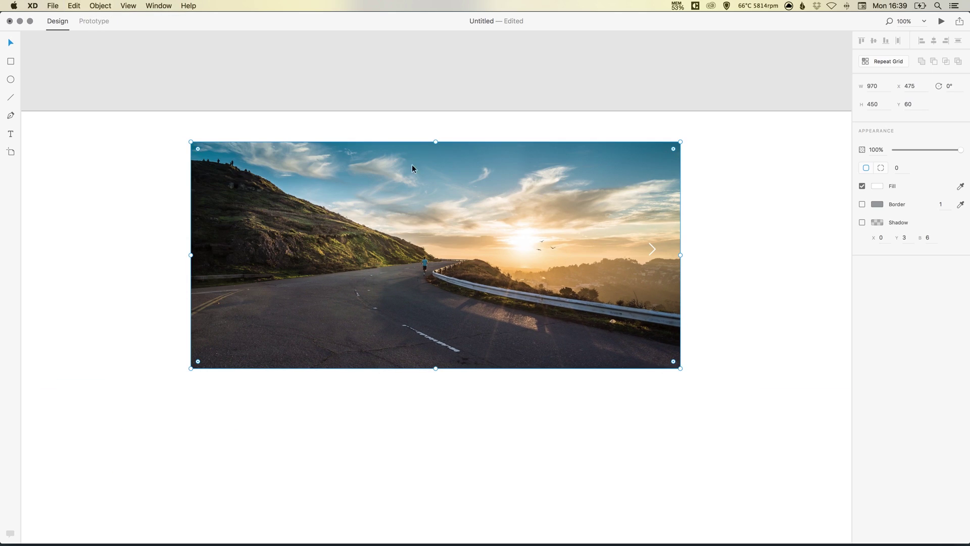
# Centre the chevron vertically on the photo, just inside the right edge at X 1392.75
pyautogui.click(652, 248)
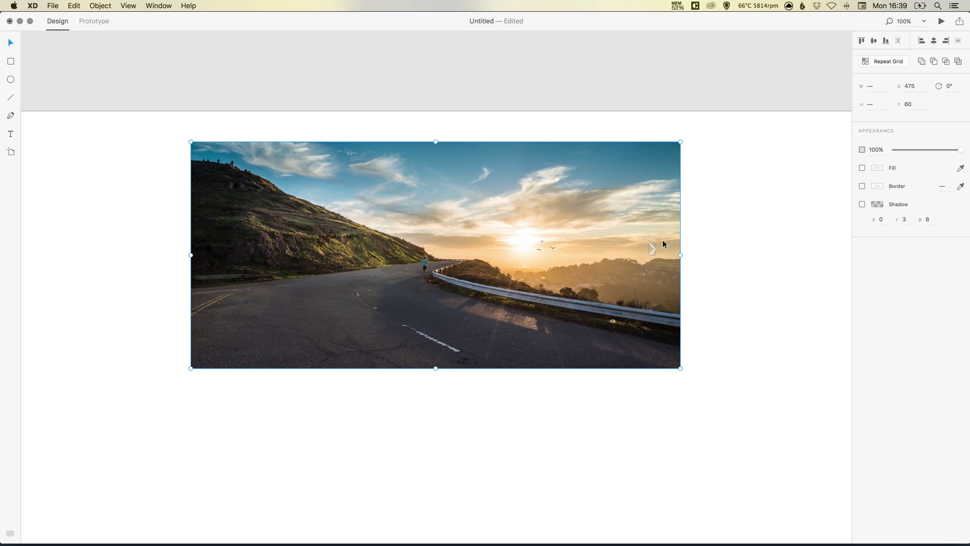
pyautogui.click(873, 44)
pyautogui.click(727, 220)
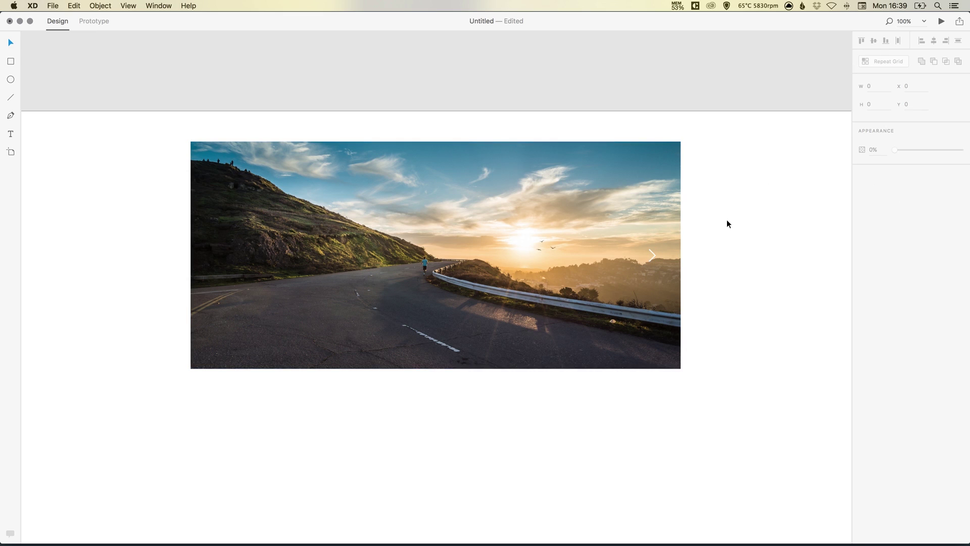
pyautogui.click(651, 254)
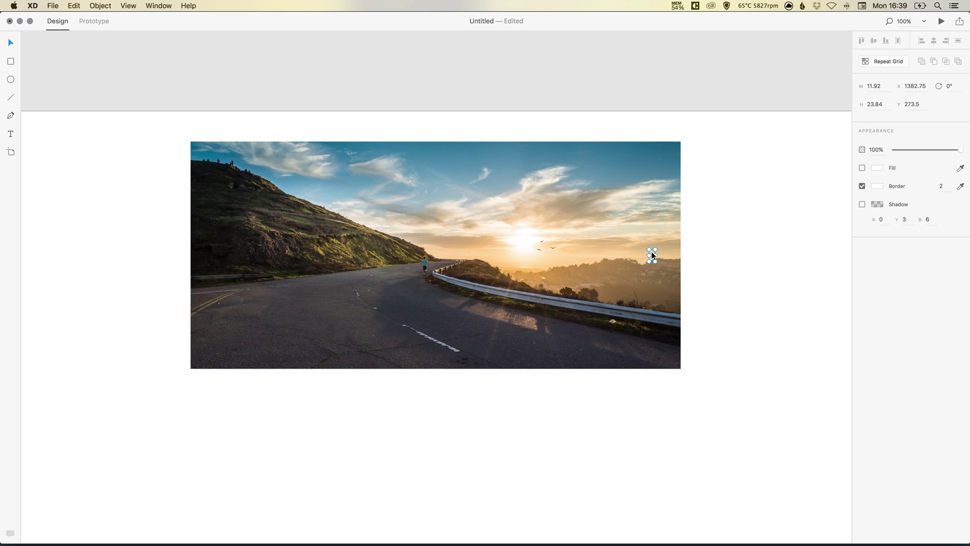
pyautogui.moveTo(664, 250); pyautogui.dragTo(677, 249)
pyautogui.hotkey('shift', 'Left')
pyautogui.hotkey('shift', 'Left')
pyautogui.hotkey('shift', 'Left')
pyautogui.hotkey('shift', 'Left')
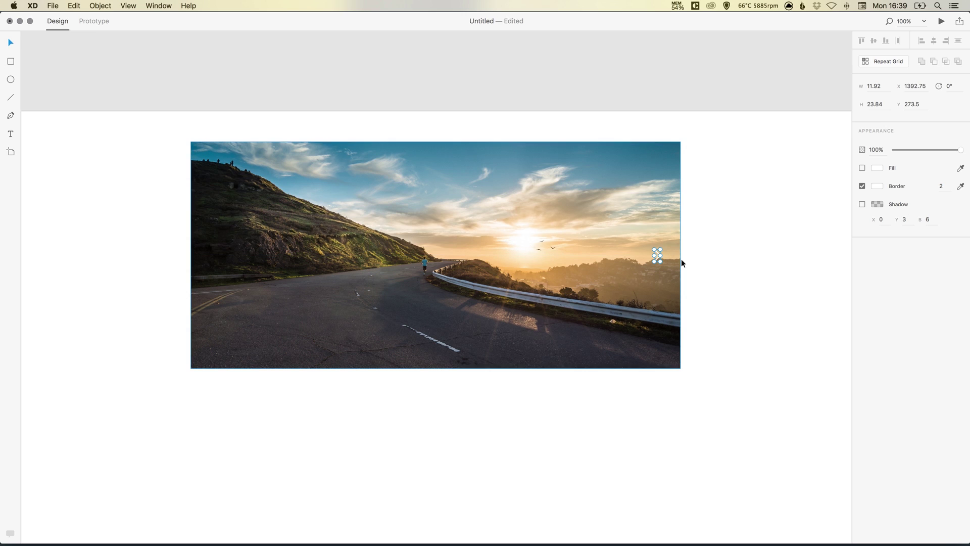
pyautogui.click(709, 256)
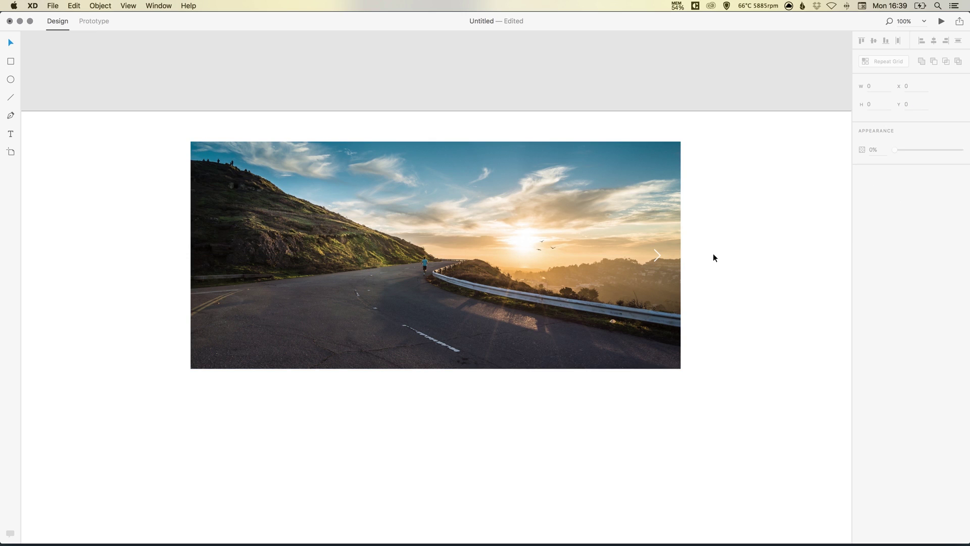
# Duplicate the chevron, rotate it 180°, and place it near the left edge at X 514.75, Y 273.5
pyautogui.click(656, 251)
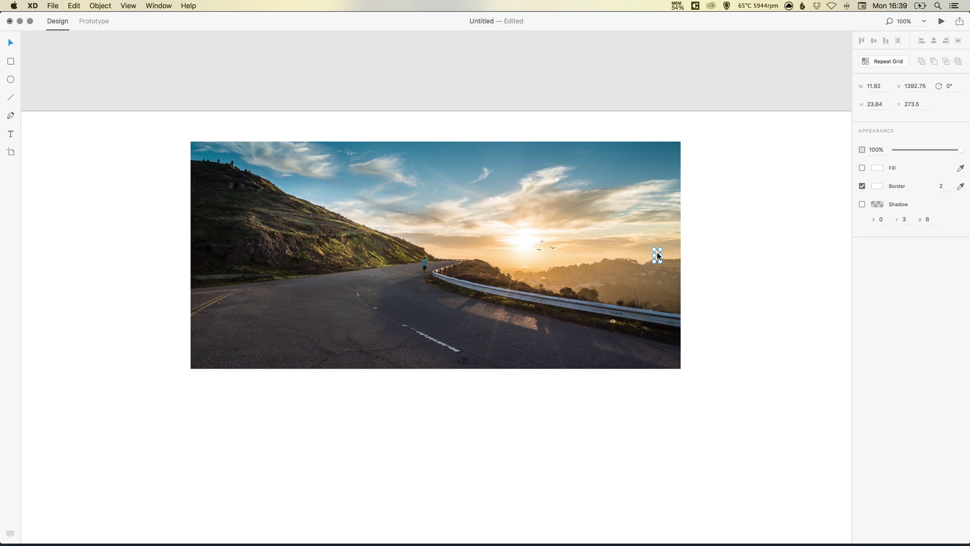
pyautogui.moveTo(657, 255); pyautogui.dragTo(234, 248)
pyautogui.moveTo(233, 247); pyautogui.dragTo(218, 273)
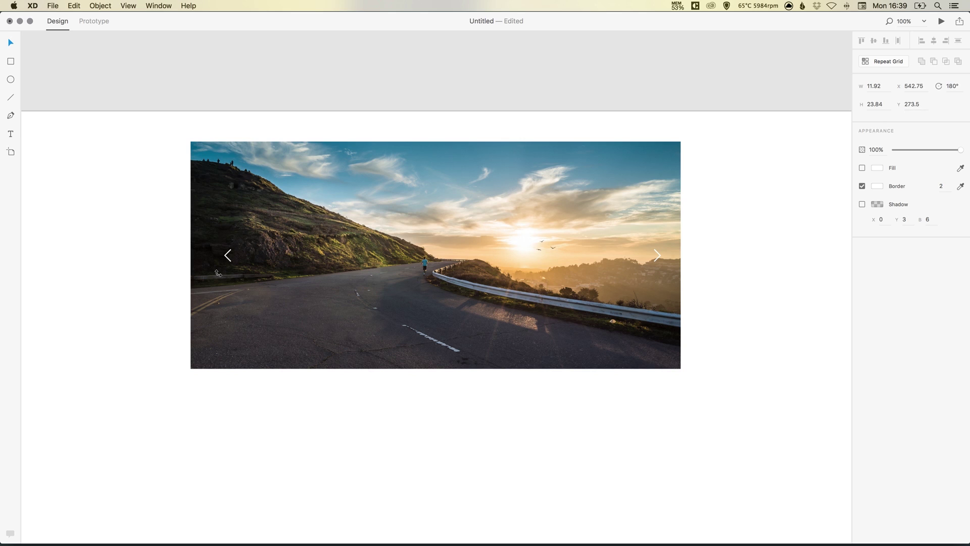
pyautogui.click(264, 110)
pyautogui.moveTo(230, 255); pyautogui.dragTo(194, 257)
pyautogui.hotkey('shift', 'Right')
pyautogui.hotkey('shift', 'Right')
pyautogui.hotkey('shift', 'Right')
pyautogui.hotkey('shift', 'Right')
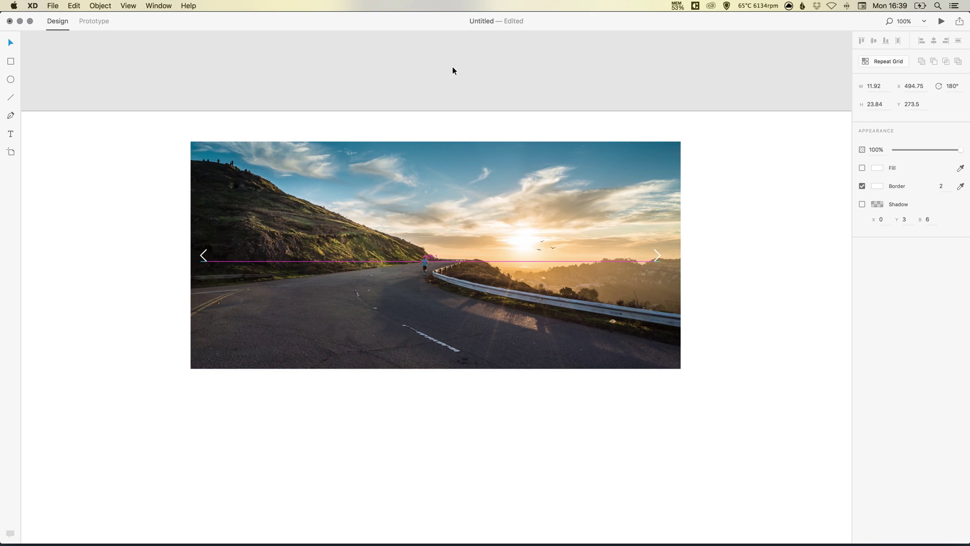
pyautogui.click(453, 70)
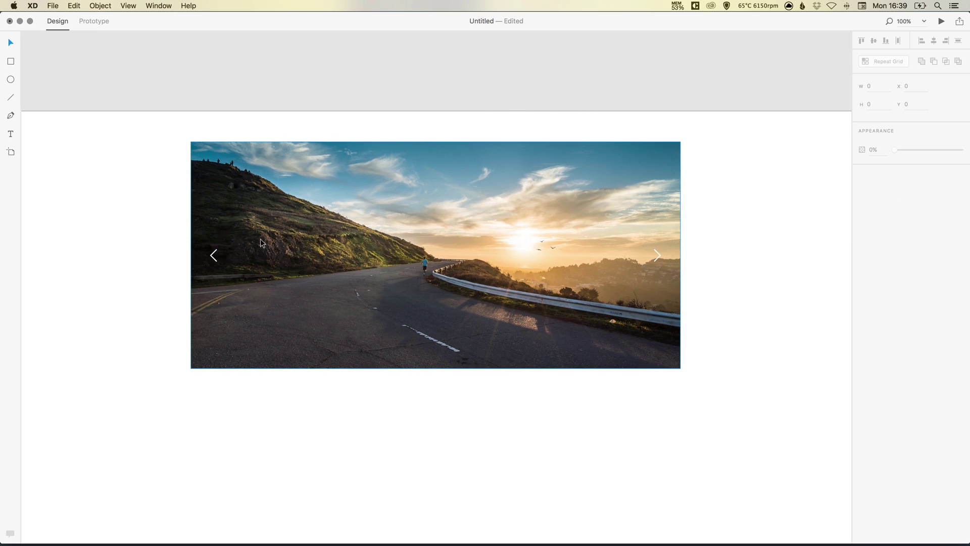
# Lock the road photo in place again with Object > Lock
pyautogui.scroll(-2, 359, 311)
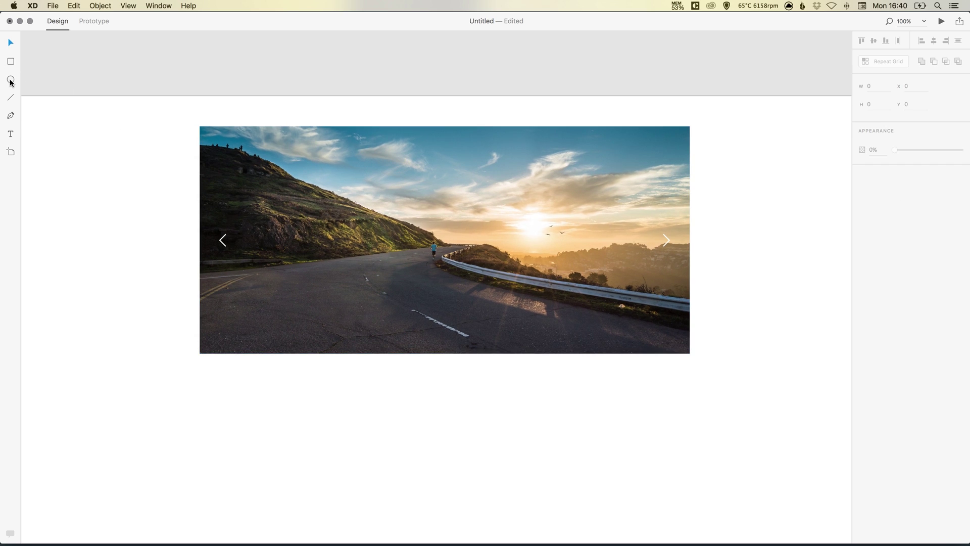
pyautogui.click(276, 157)
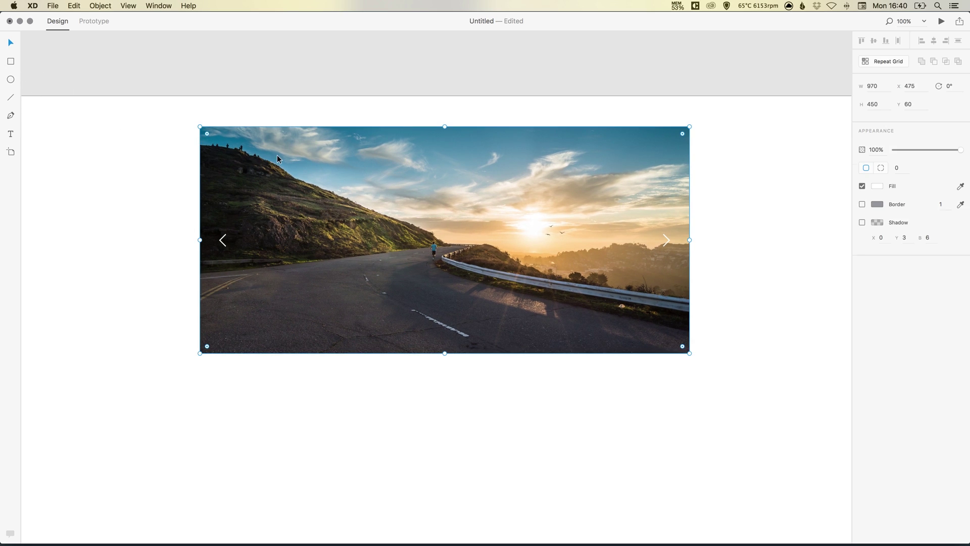
pyautogui.click(100, 6)
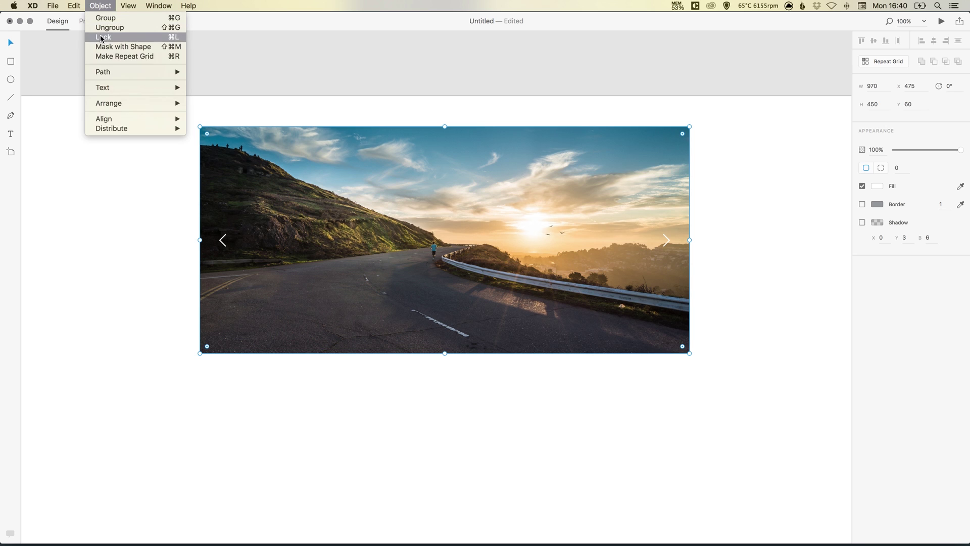
pyautogui.click(98, 37)
# Zoom to 200% and switch to the Ellipse tool for the dots
pyautogui.press('super+equal')
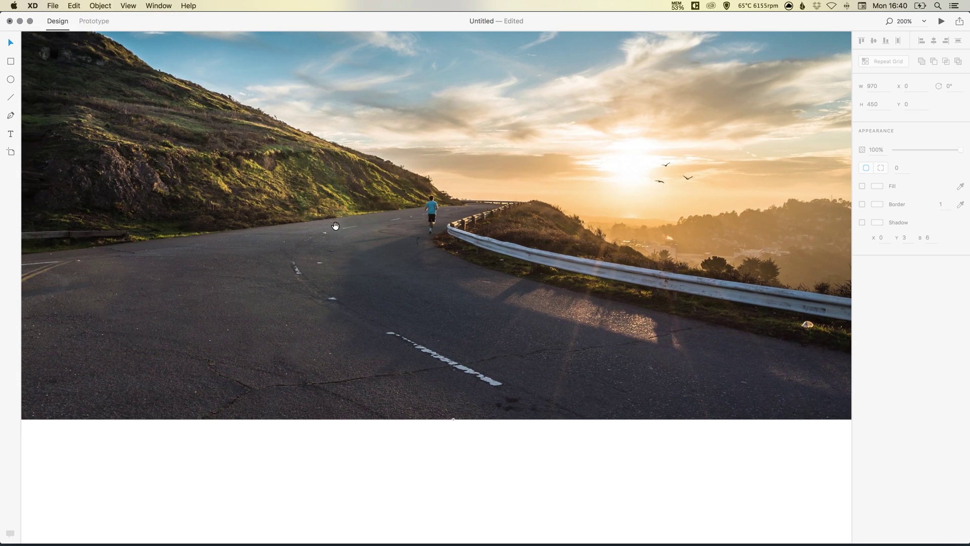
pyautogui.scroll(-2, 275, 178)
pyautogui.click(10, 79)
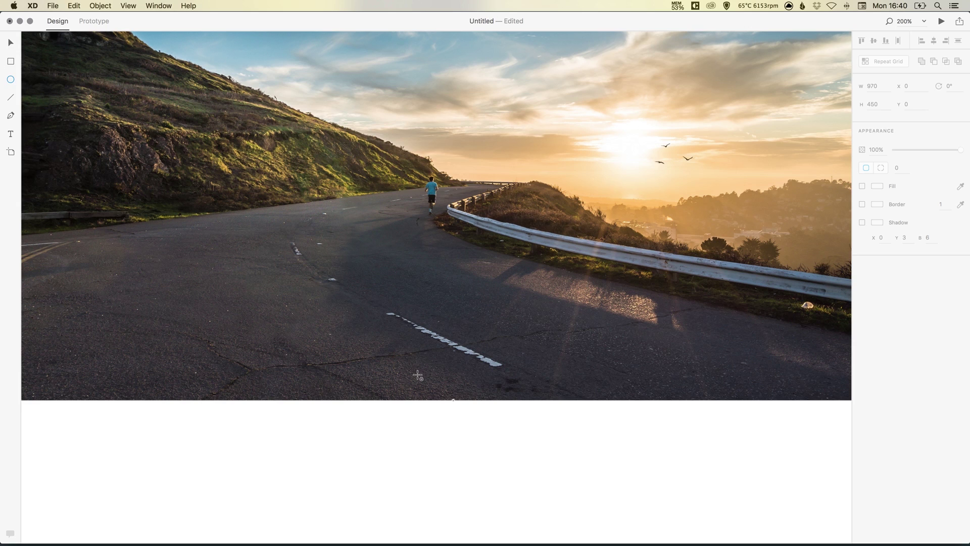
# Draw a dot near the photo's bottom centre, remove its border and size it 10×10
pyautogui.moveTo(413, 368); pyautogui.dragTo(424, 382)
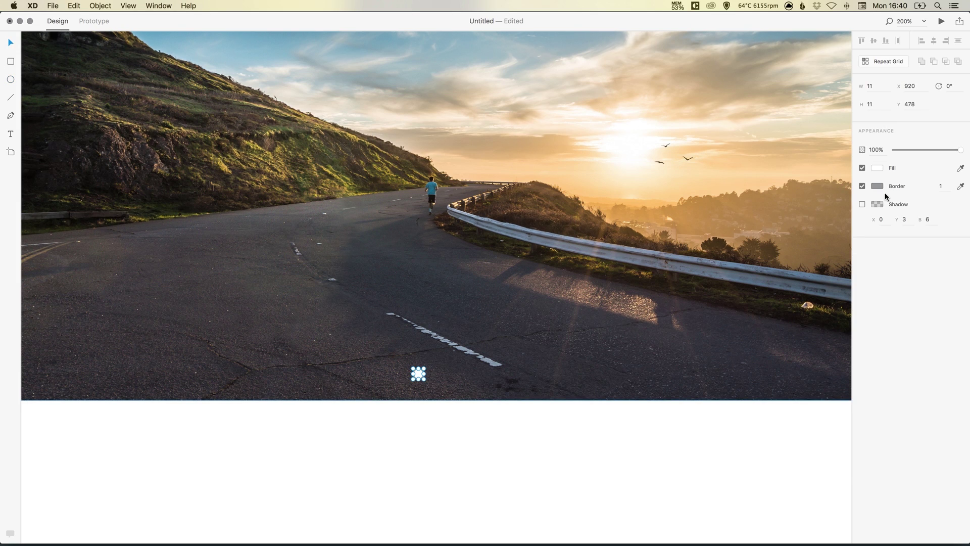
pyautogui.click(862, 186)
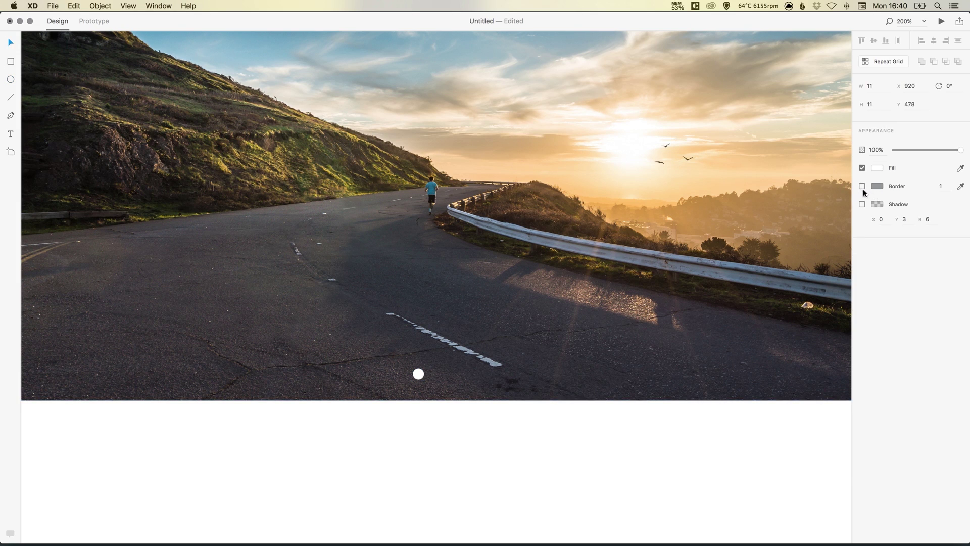
pyautogui.click(876, 86)
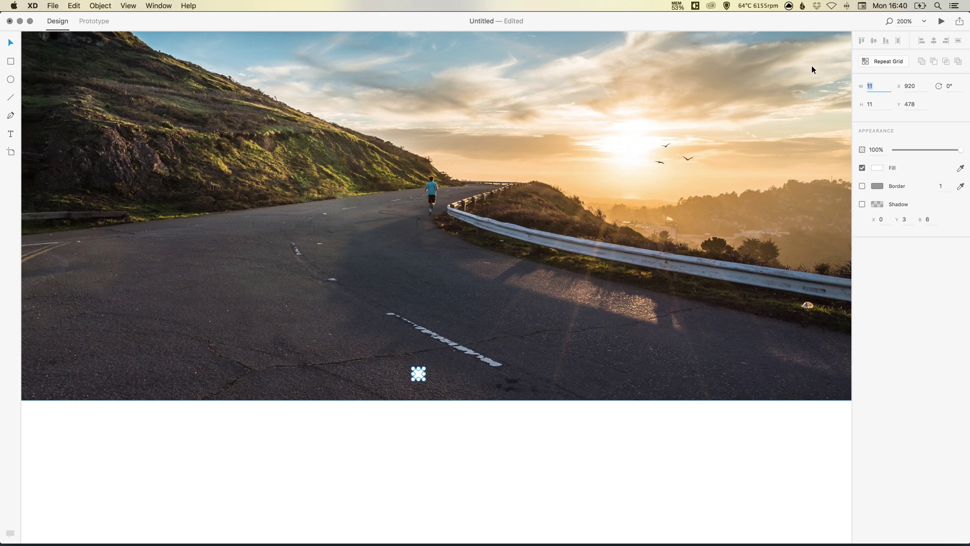
pyautogui.write('10')
pyautogui.press('Return')
pyautogui.click(879, 103)
pyautogui.write('10')
pyautogui.press('Return')
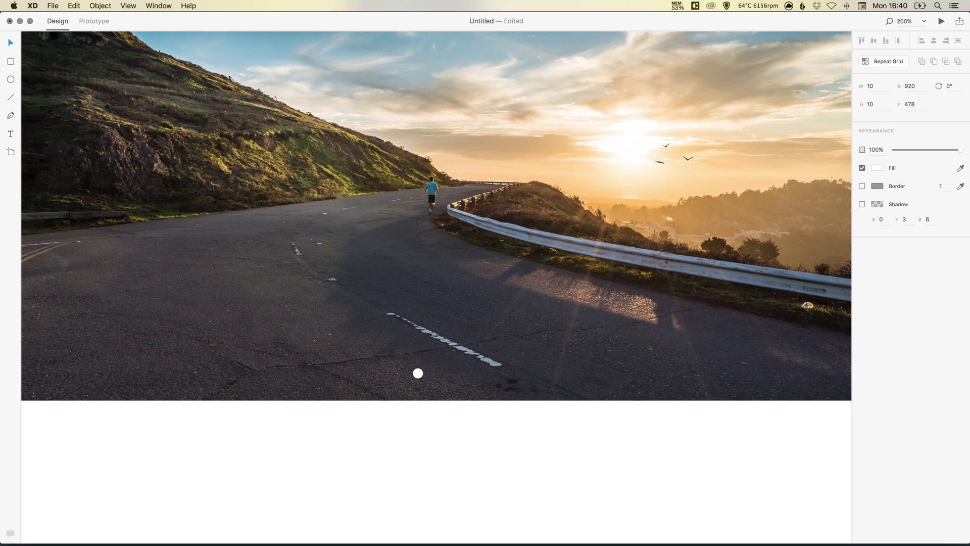
# Duplicate the dot into a row of three, each 10 px apart
pyautogui.click(397, 396)
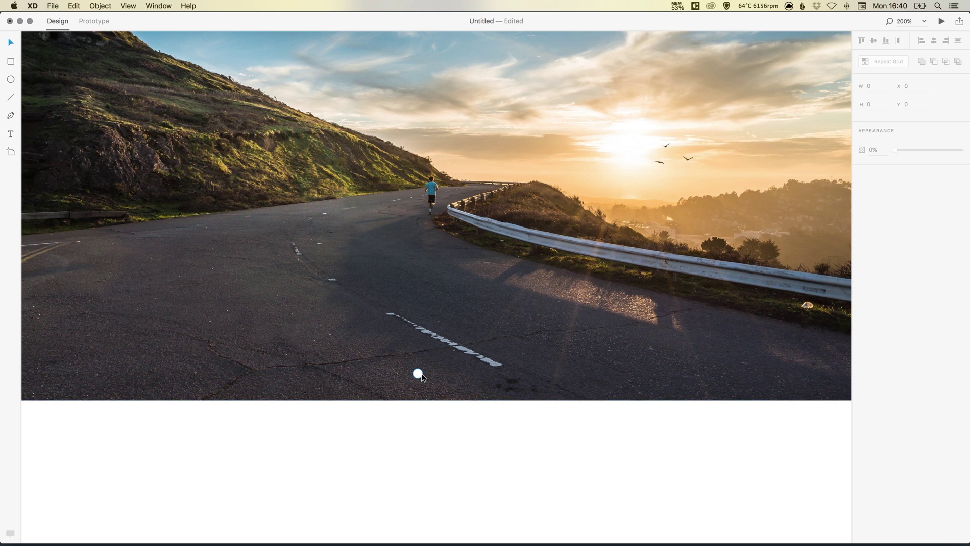
pyautogui.click(420, 373)
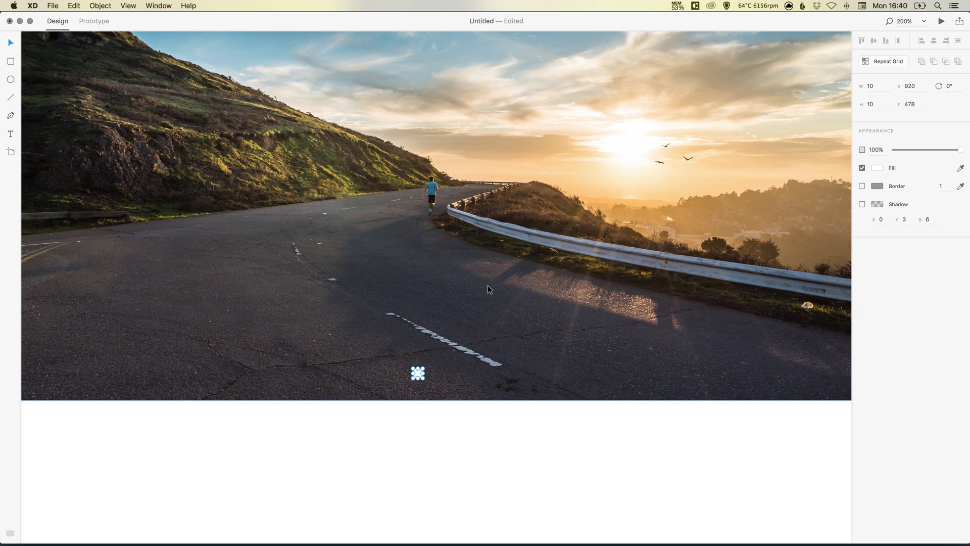
pyautogui.press('super+d')
pyautogui.hotkey('shift', 'Right')
pyautogui.hotkey('shift', 'Right')
pyautogui.press('super+c')
pyautogui.press('super+v')
pyautogui.hotkey('shift', 'Right')
pyautogui.hotkey('shift', 'Right')
pyautogui.scroll(-3, 479, 287)
pyautogui.press('Escape')
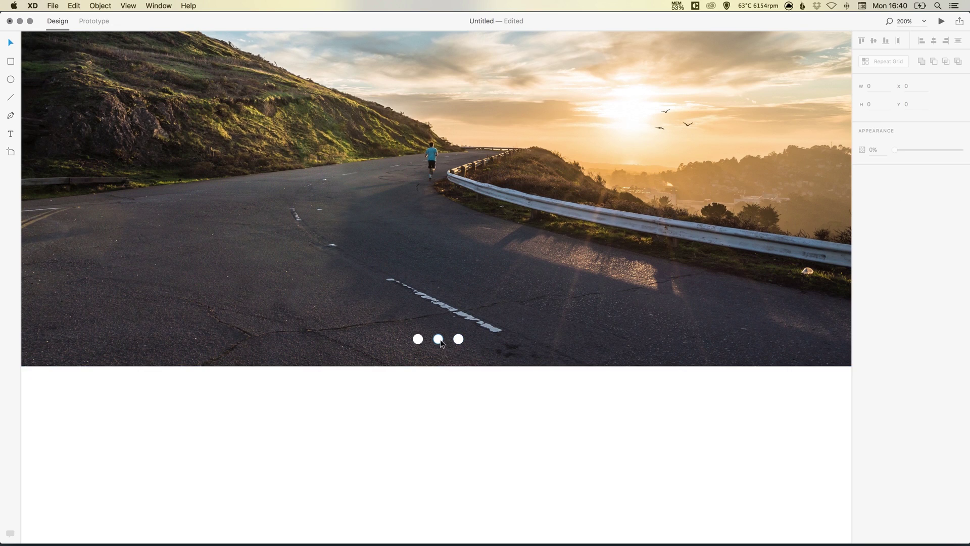
# Set the middle and right dots to 50% opacity
pyautogui.click(438, 341)
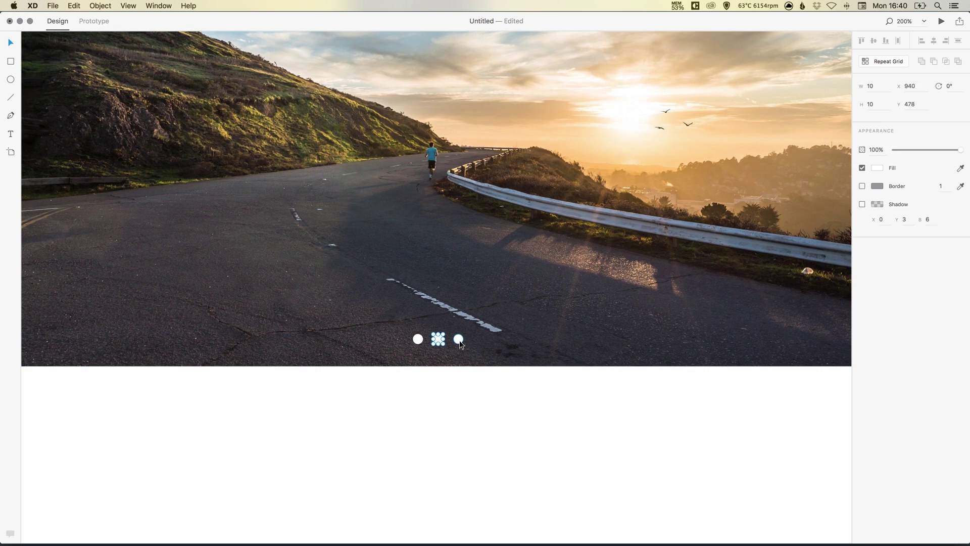
pyautogui.keyDown('shift'); pyautogui.click(458, 340); pyautogui.keyUp('shift')
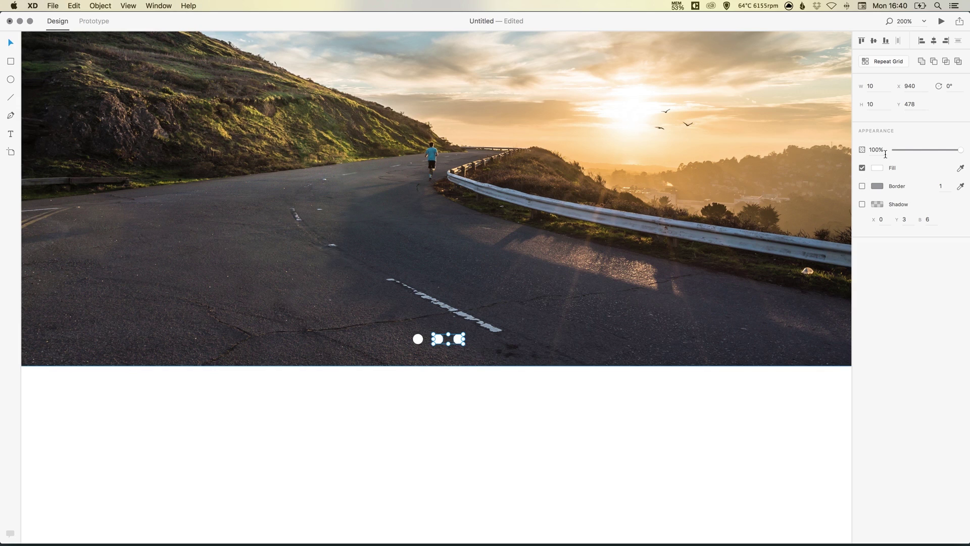
pyautogui.click(926, 147)
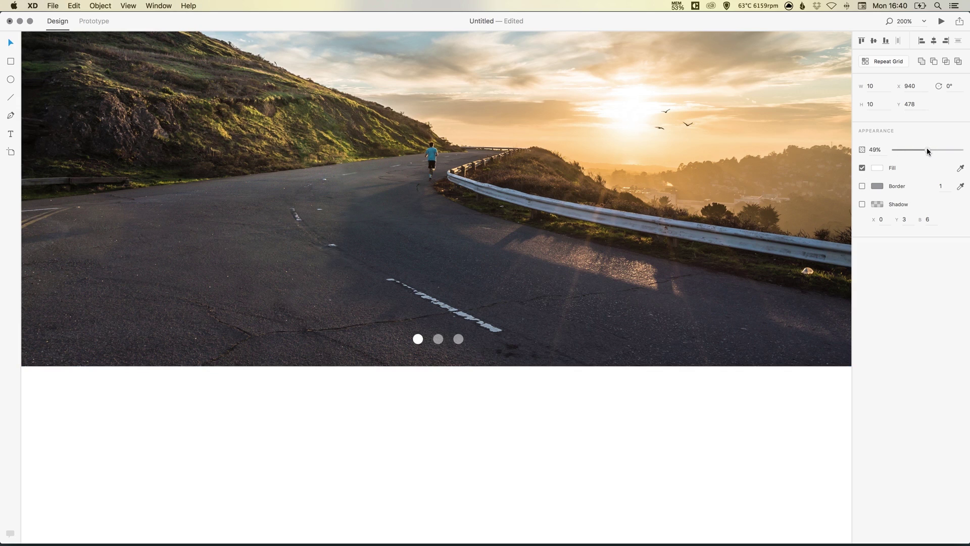
pyautogui.moveTo(927, 147); pyautogui.dragTo(928, 148)
pyautogui.click(875, 149)
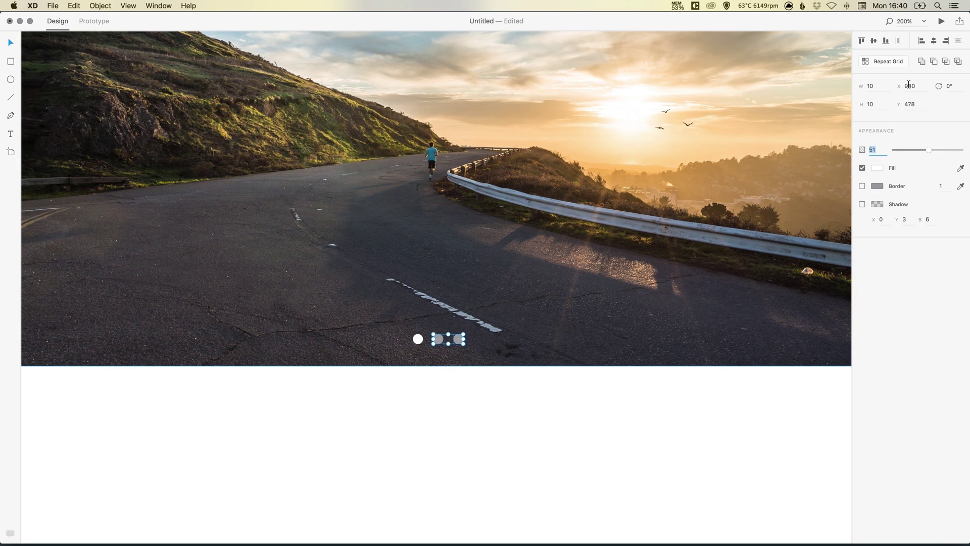
pyautogui.write('50')
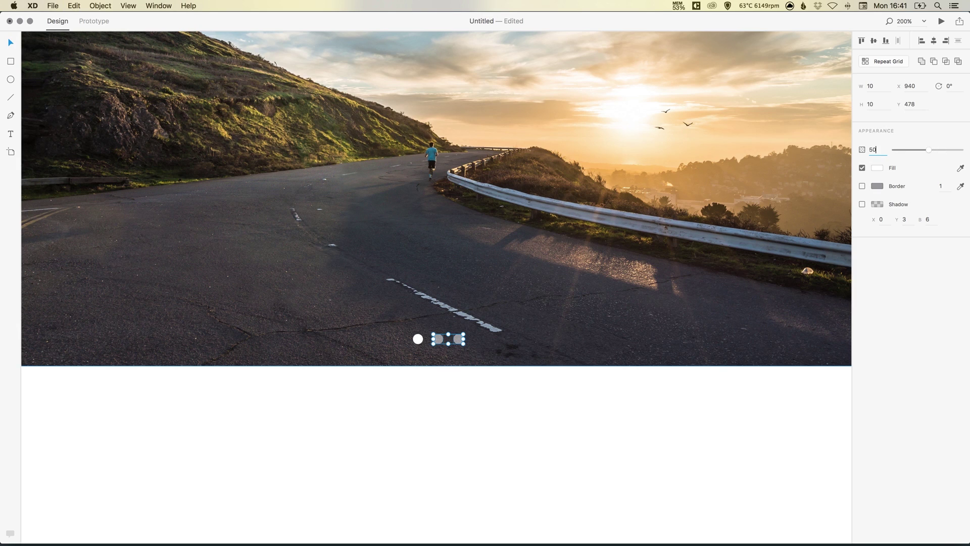
pyautogui.click(420, 410)
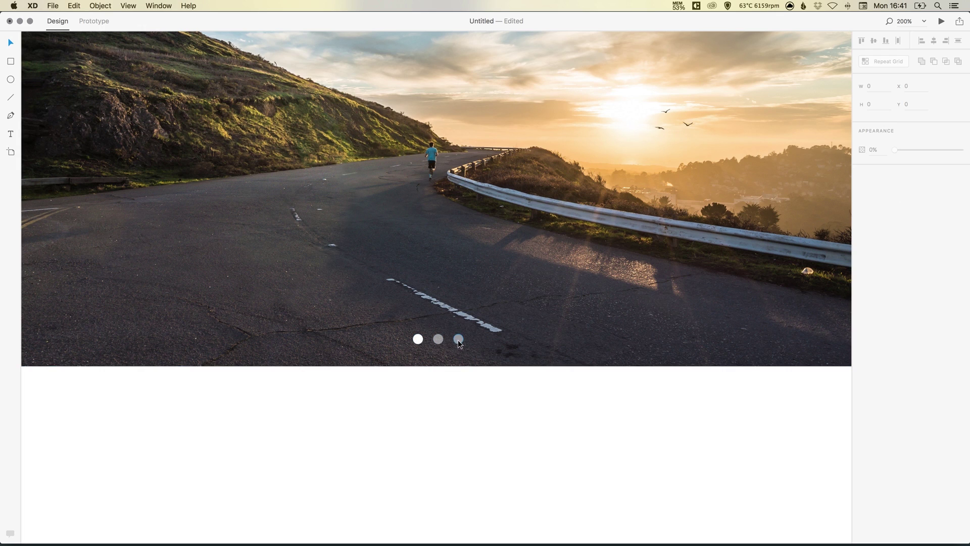
# Group the three indicator dots into one 50×10 object
pyautogui.click(419, 342)
pyautogui.keyDown('shift'); pyautogui.click(437, 343); pyautogui.keyUp('shift')
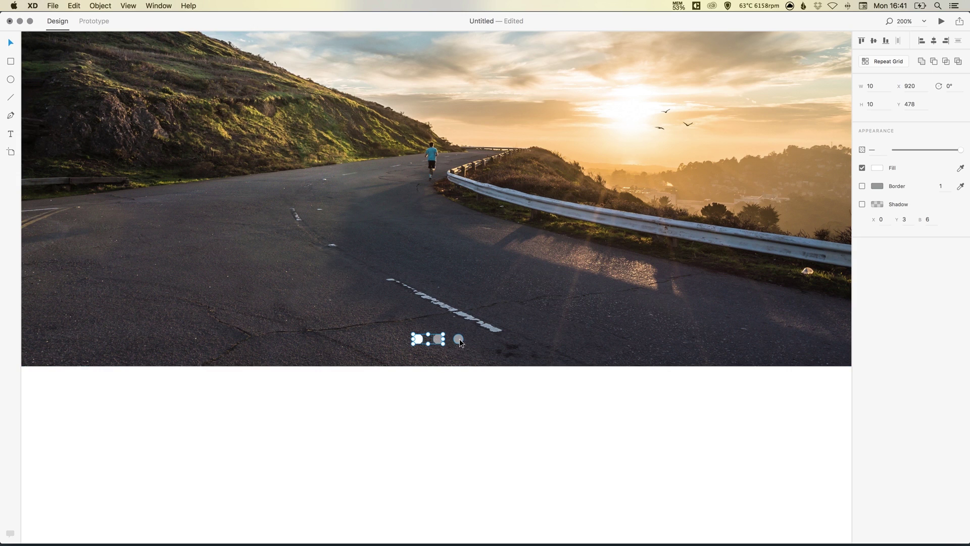
pyautogui.keyDown('shift'); pyautogui.click(459, 338); pyautogui.keyUp('shift')
pyautogui.click(101, 6)
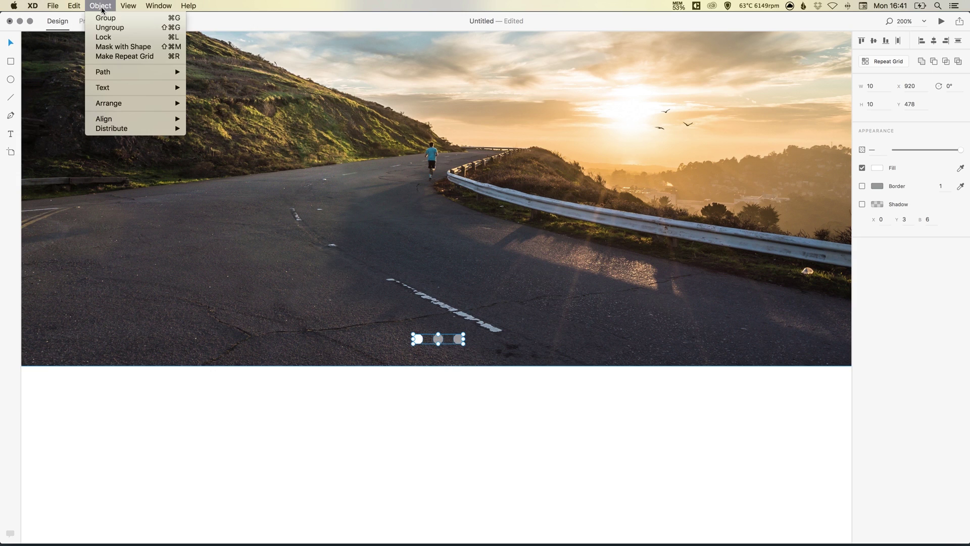
pyautogui.click(106, 17)
pyautogui.click(435, 402)
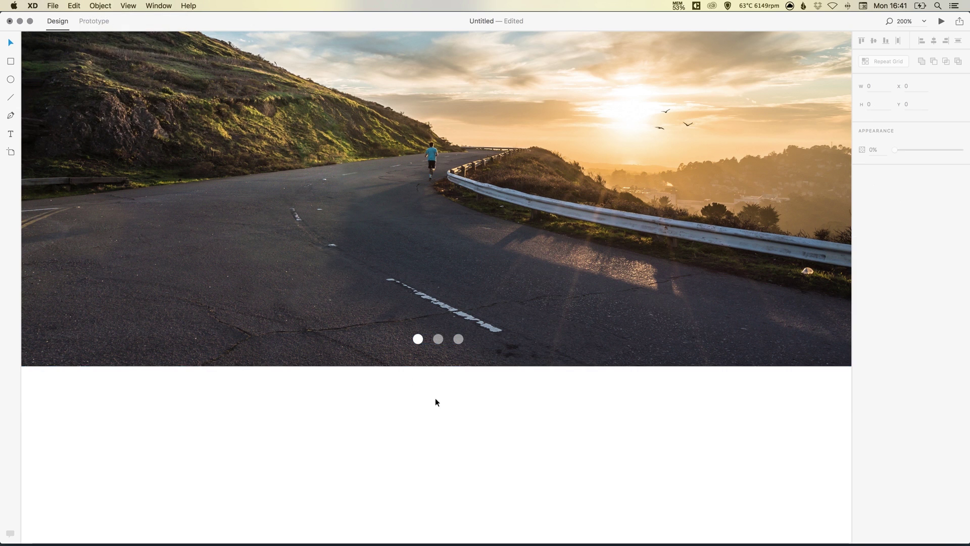
pyautogui.click(442, 341)
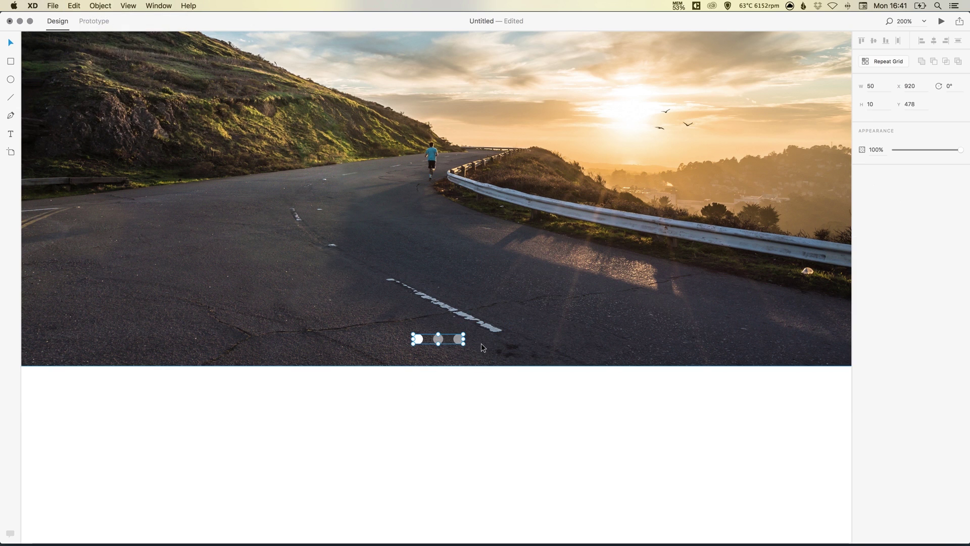
pyautogui.scroll(-5, 482, 348)
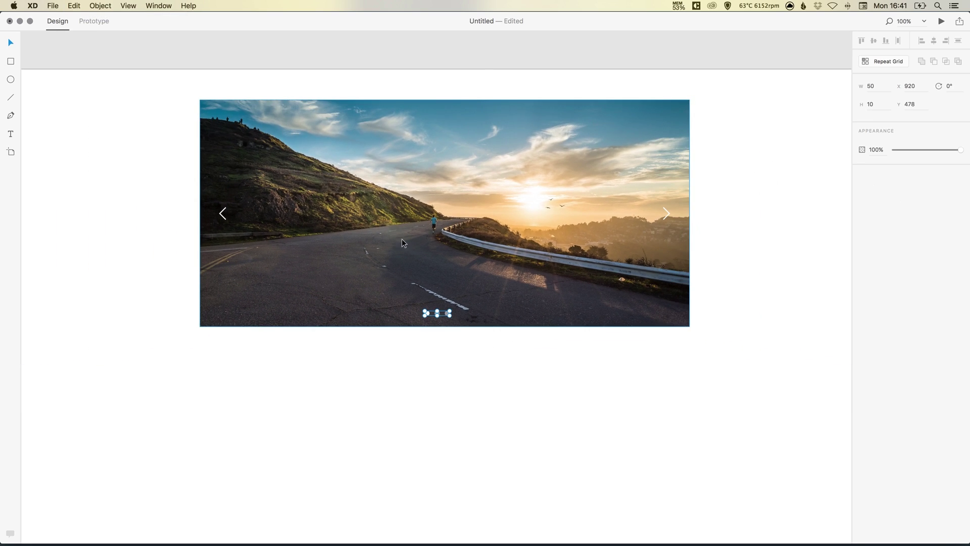
# Unlock the background road photo
pyautogui.click(448, 173)
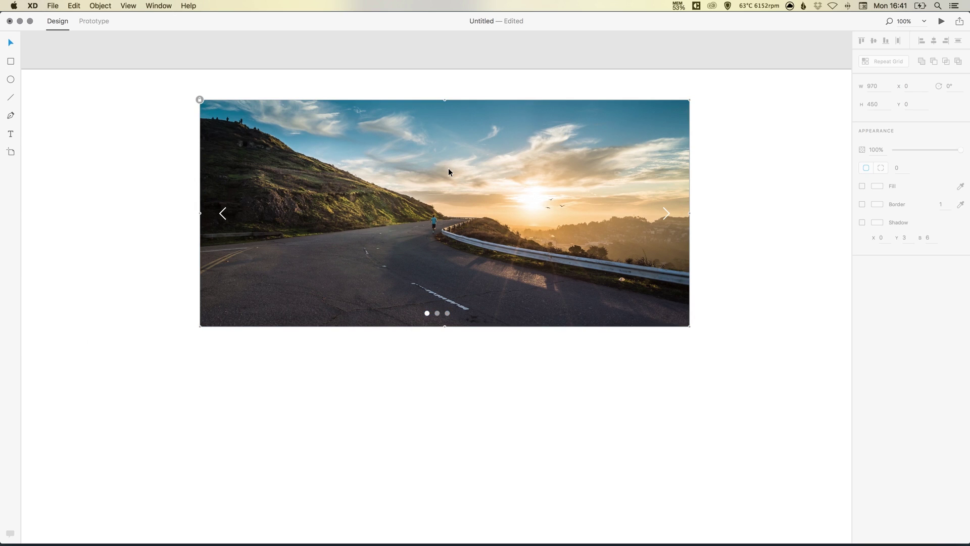
pyautogui.click(100, 6)
pyautogui.click(100, 37)
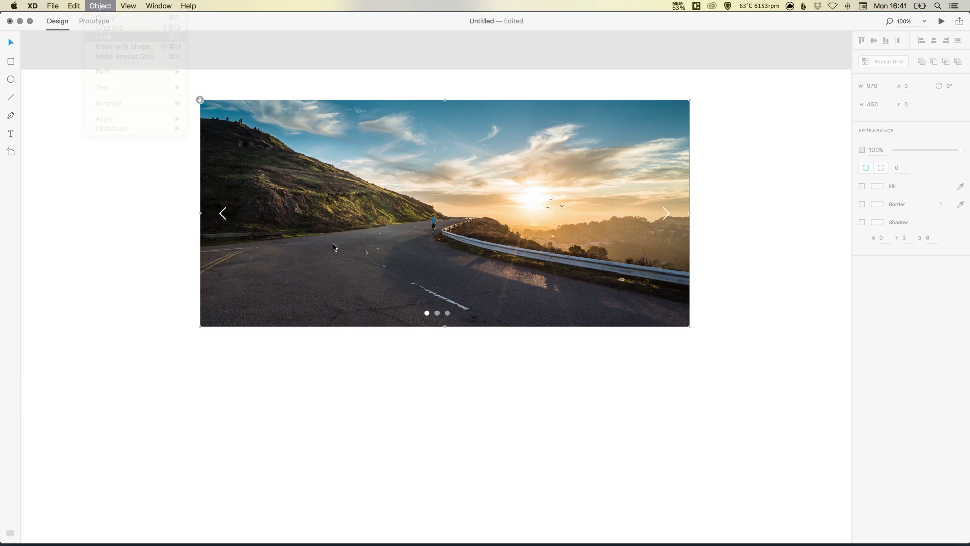
# Centre the dot group horizontally on the photo
pyautogui.keyDown('shift'); pyautogui.click(437, 313); pyautogui.keyUp('shift')
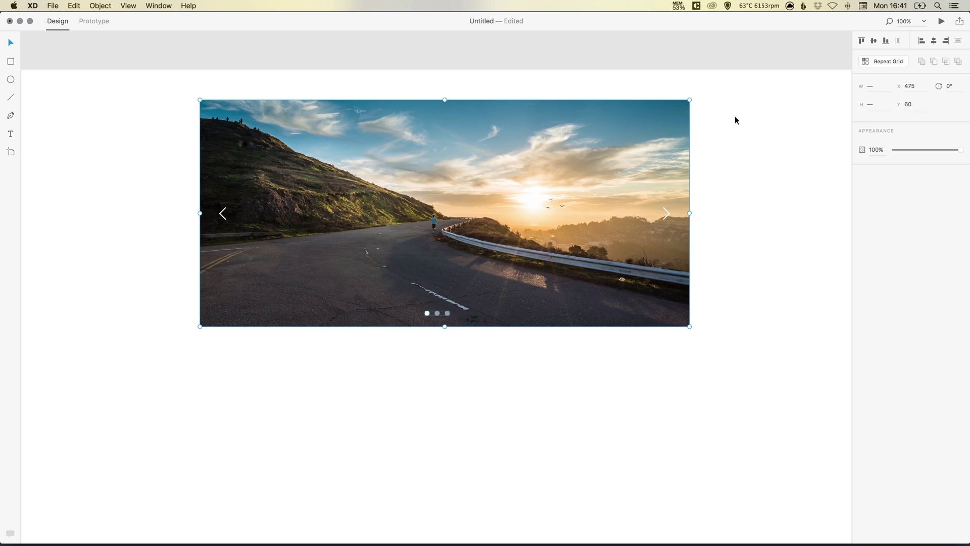
pyautogui.click(933, 43)
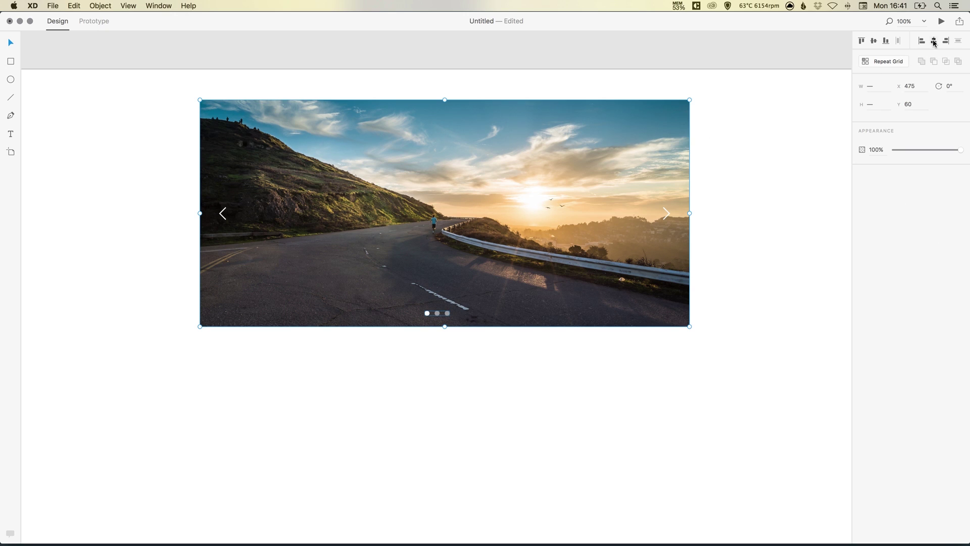
pyautogui.click(737, 178)
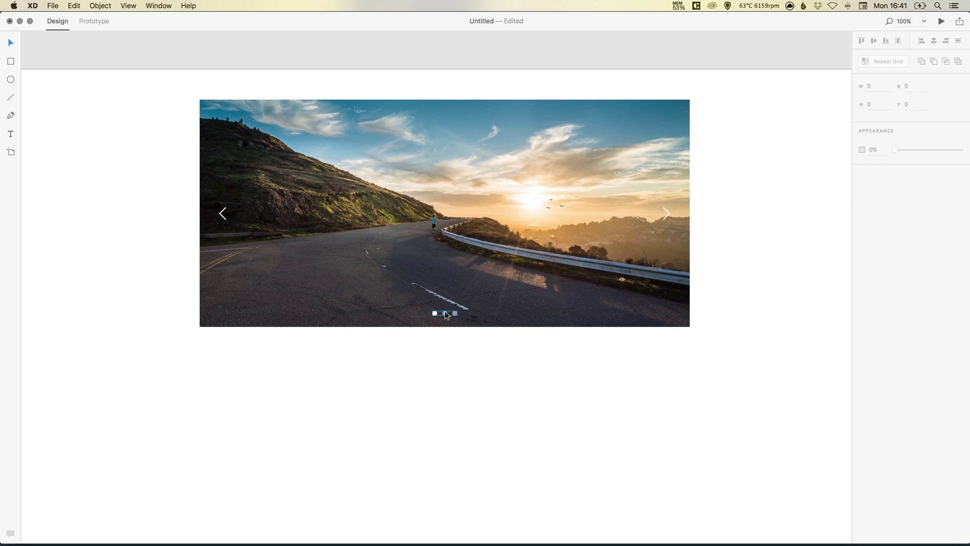
# Move the dot group down near the photo's bottom edge at Y 480
pyautogui.press('super+equal')
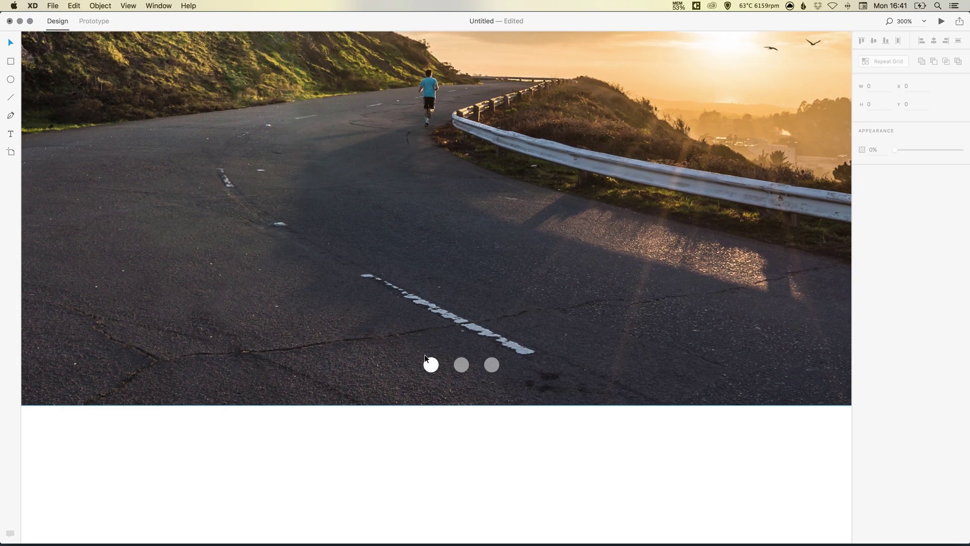
pyautogui.moveTo(461, 362); pyautogui.dragTo(459, 396)
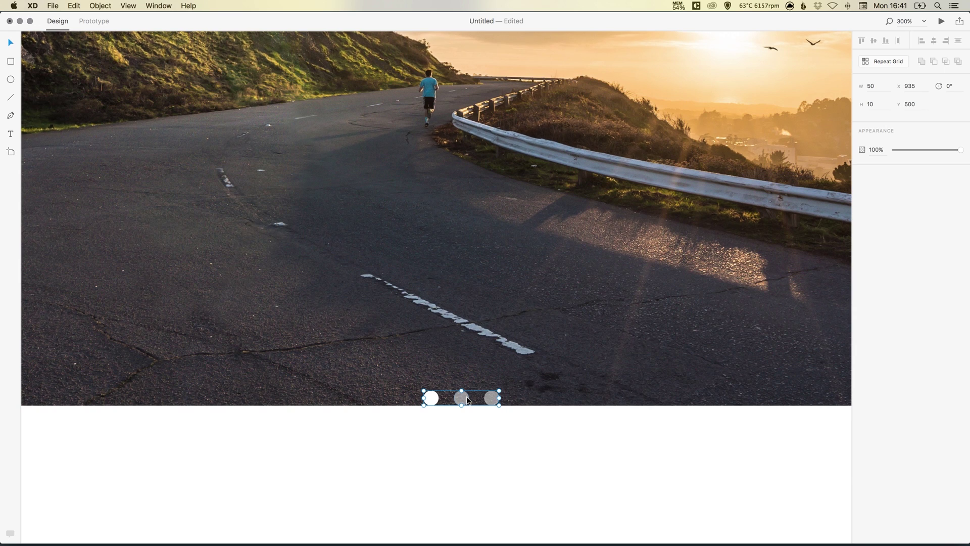
pyautogui.hotkey('shift', 'Up')
pyautogui.hotkey('shift', 'Up')
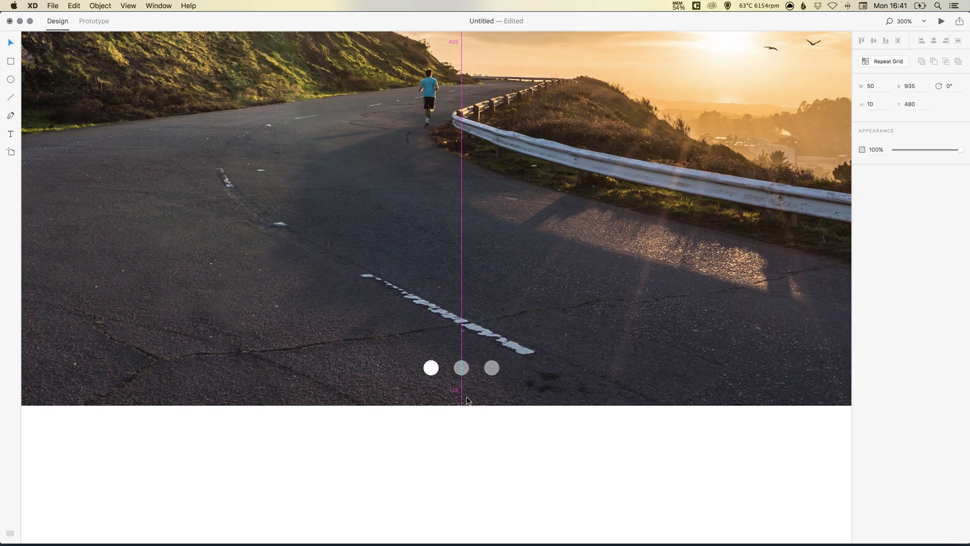
pyautogui.press('super+minus')
pyautogui.press('super+minus')
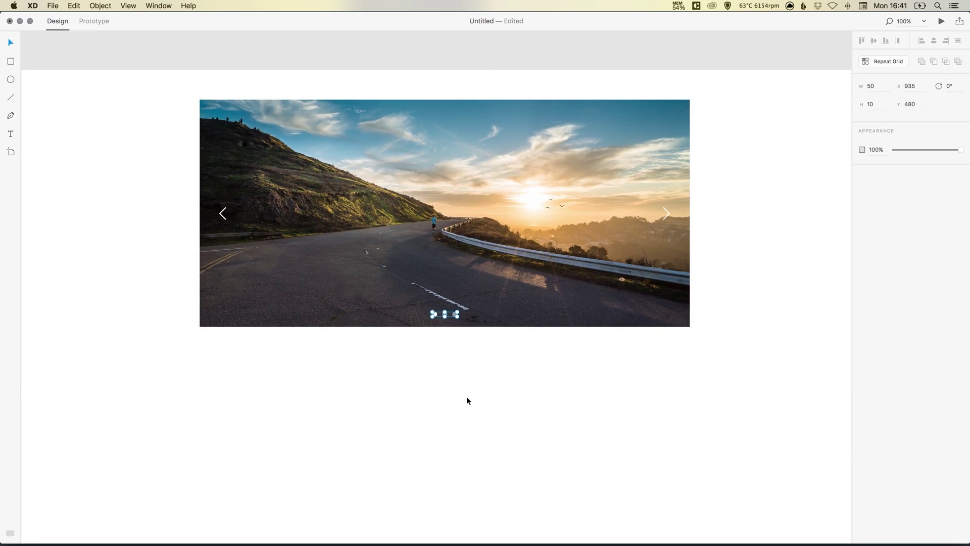
pyautogui.hotkey('shift', 'Up')
pyautogui.hotkey('shift', 'Up')
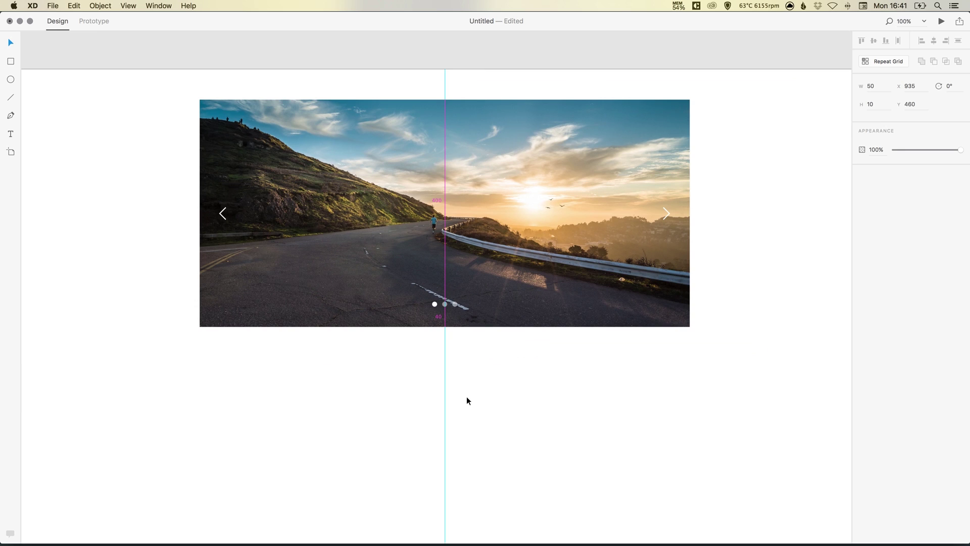
pyautogui.hotkey('shift', 'Down')
pyautogui.hotkey('shift', 'Down')
pyautogui.click(523, 74)
pyautogui.scroll(3, 522, 156)
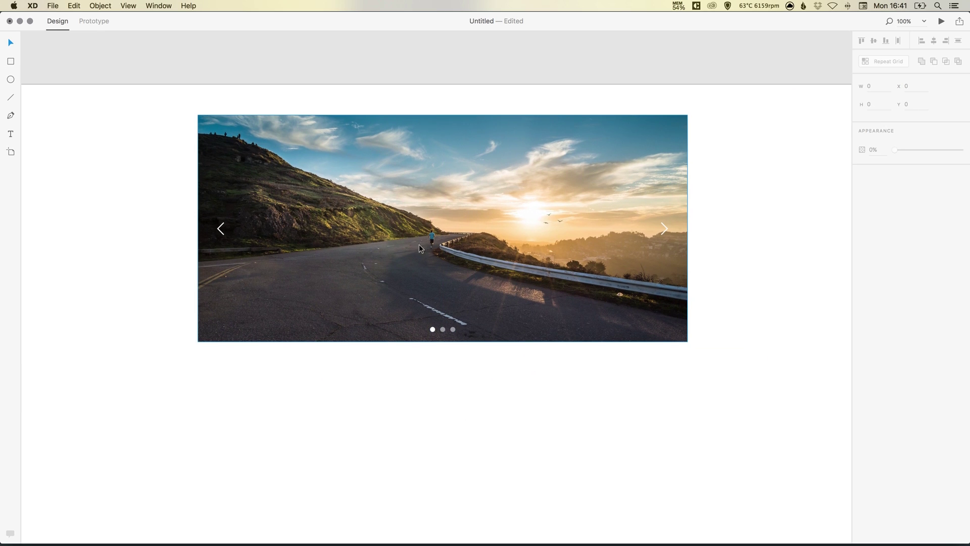
pyautogui.scroll(1, 486, 216)
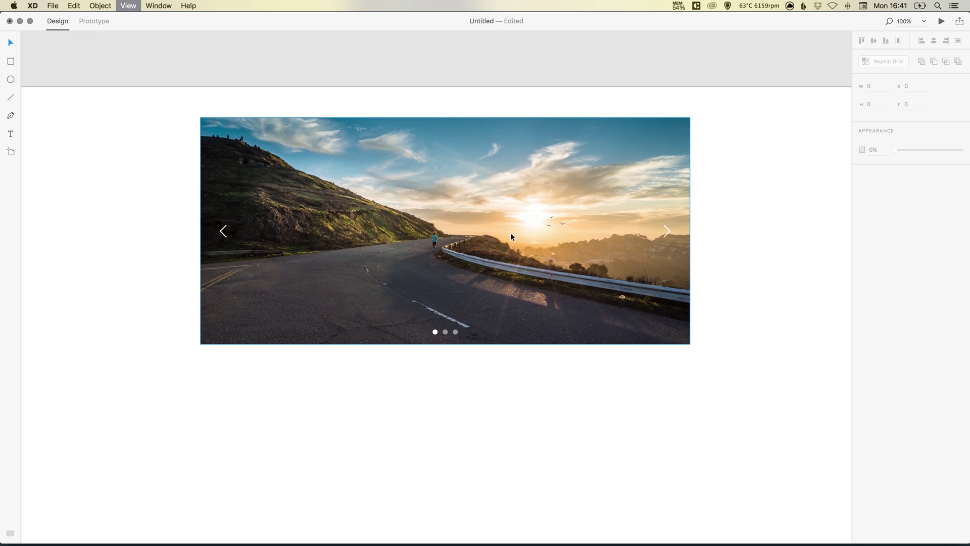